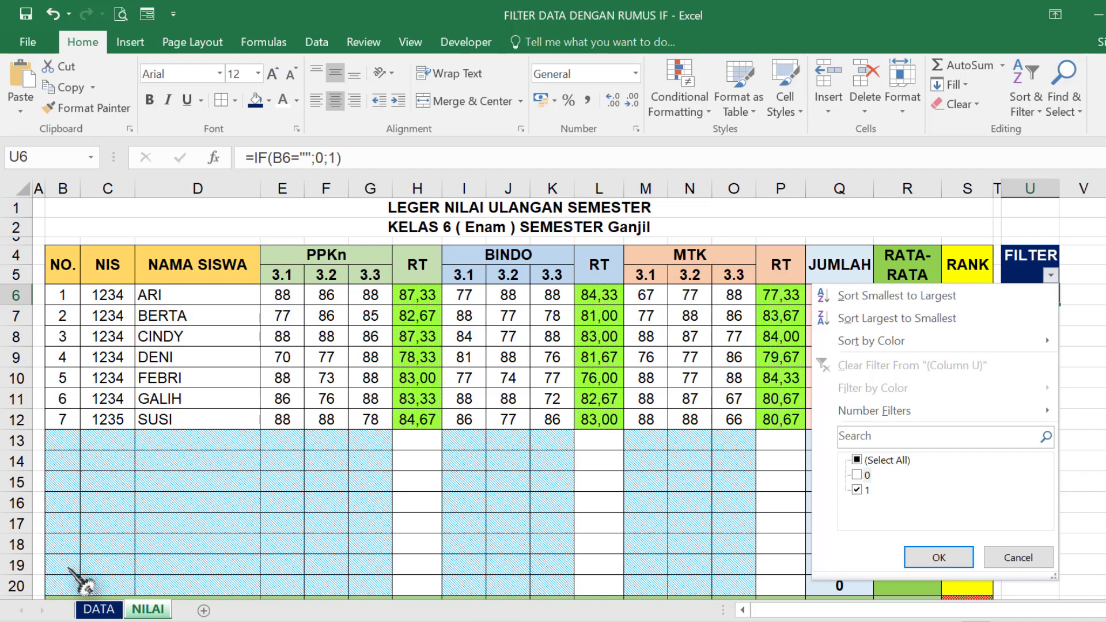
# Filter the grade table by its FILTER column, keeping only the rows with value 1, and check the shortened table
pyautogui.click(942, 558)
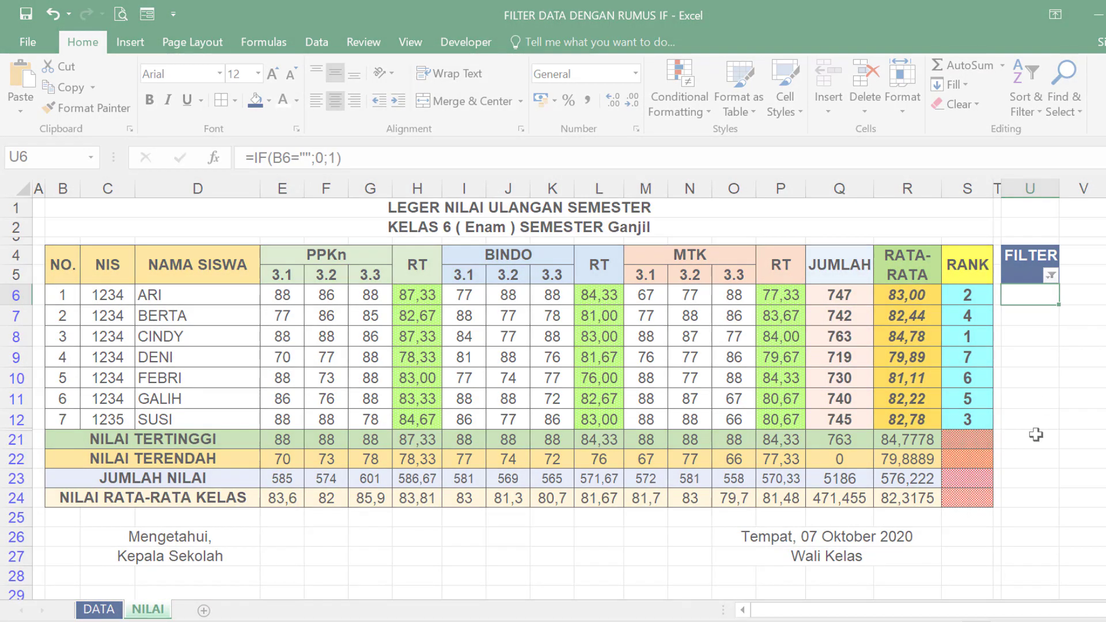
pyautogui.scroll(-1, 1063, 369)
pyautogui.scroll(-2, 1063, 369)
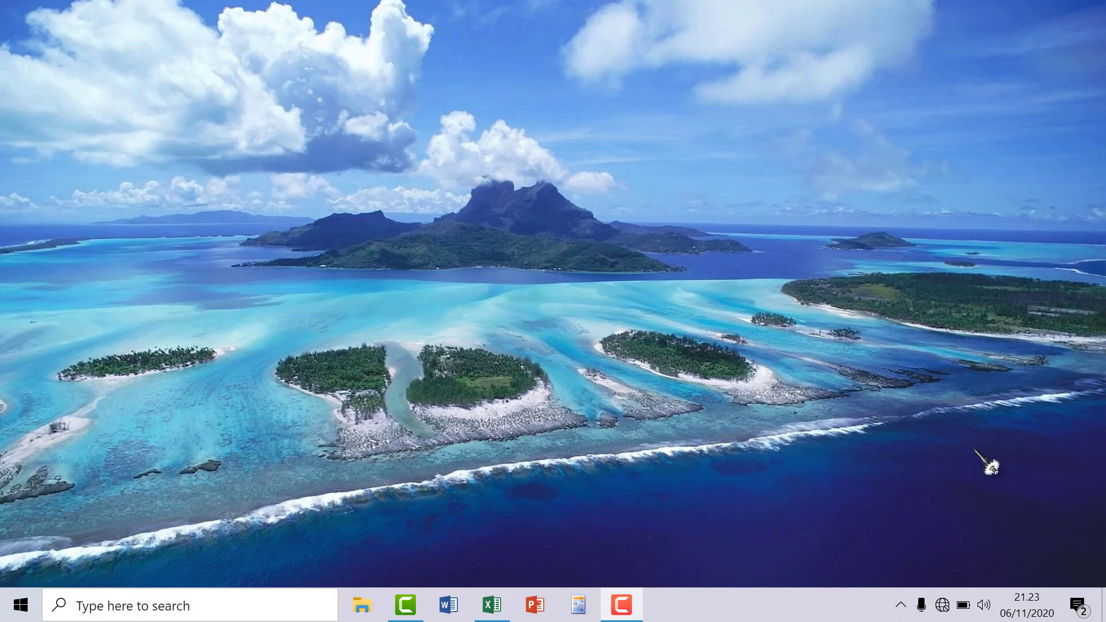
# Switch to the Excel workbook and examine the student list on the DATA sheet and the empty grade table on the NILAI sheet
pyautogui.click(493, 608)
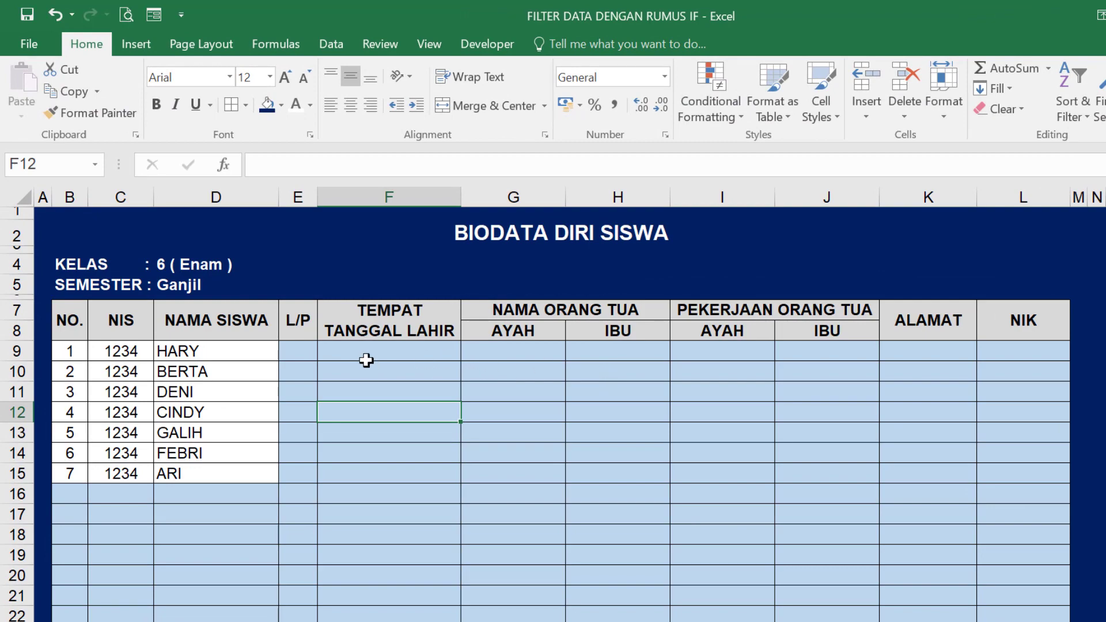
pyautogui.click(209, 354)
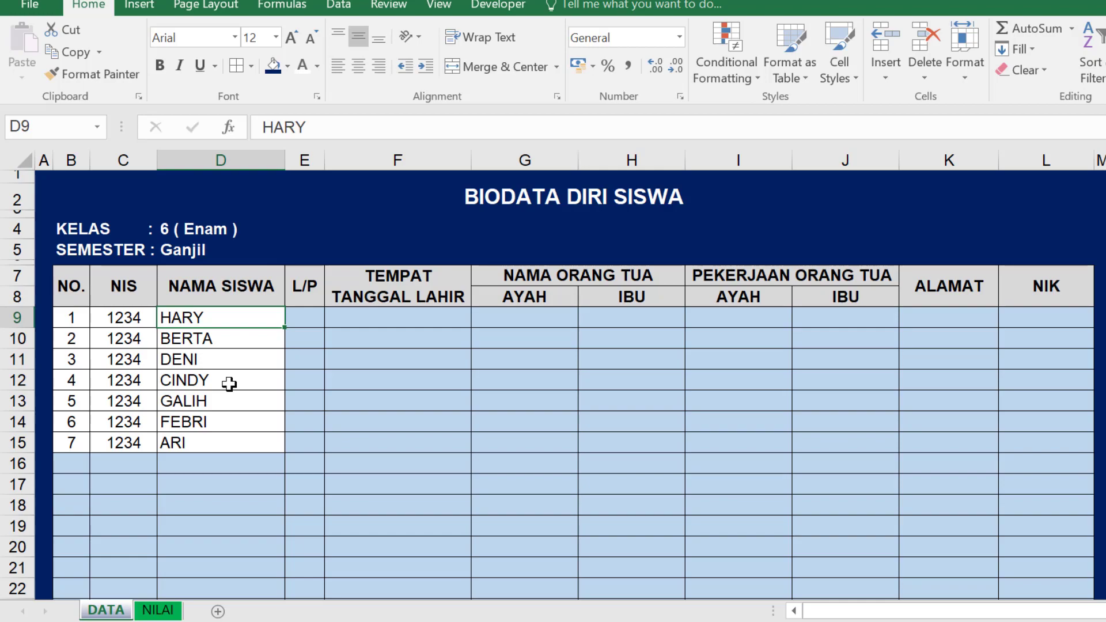
pyautogui.click(154, 609)
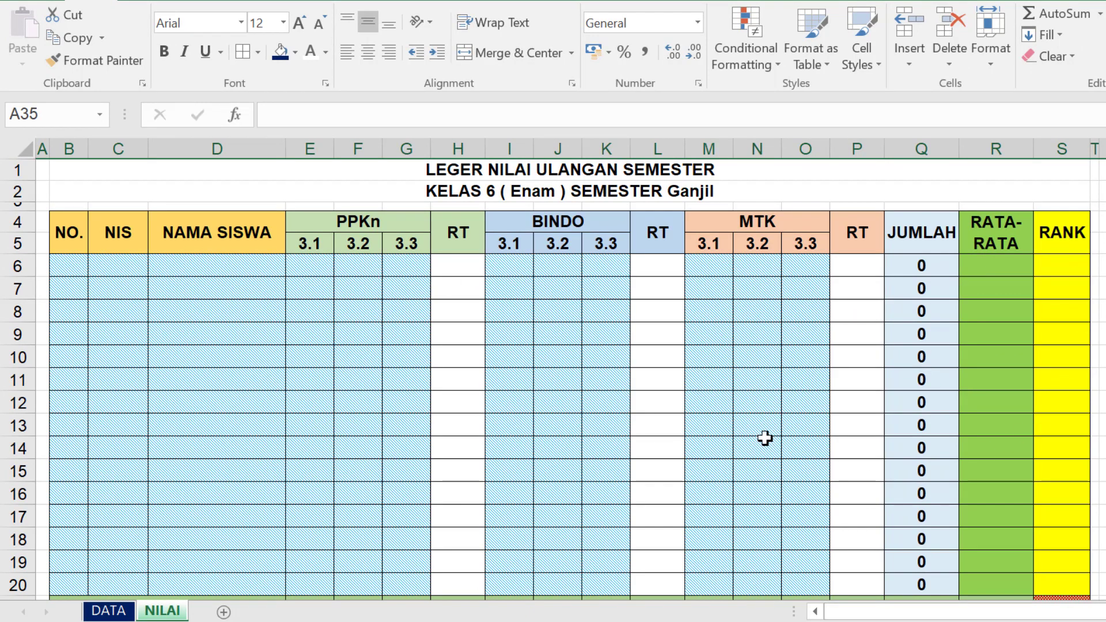
pyautogui.scroll(-2, 461, 385)
pyautogui.scroll(2, 461, 386)
pyautogui.scroll(-1, 375, 471)
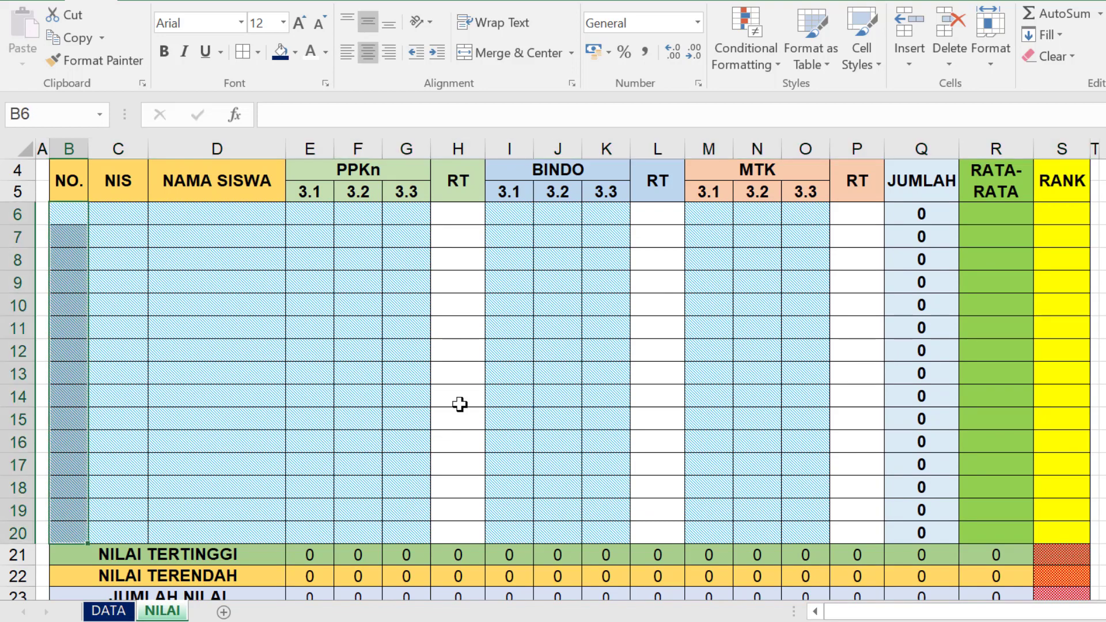
pyautogui.hotkey('ctrl', 'v')
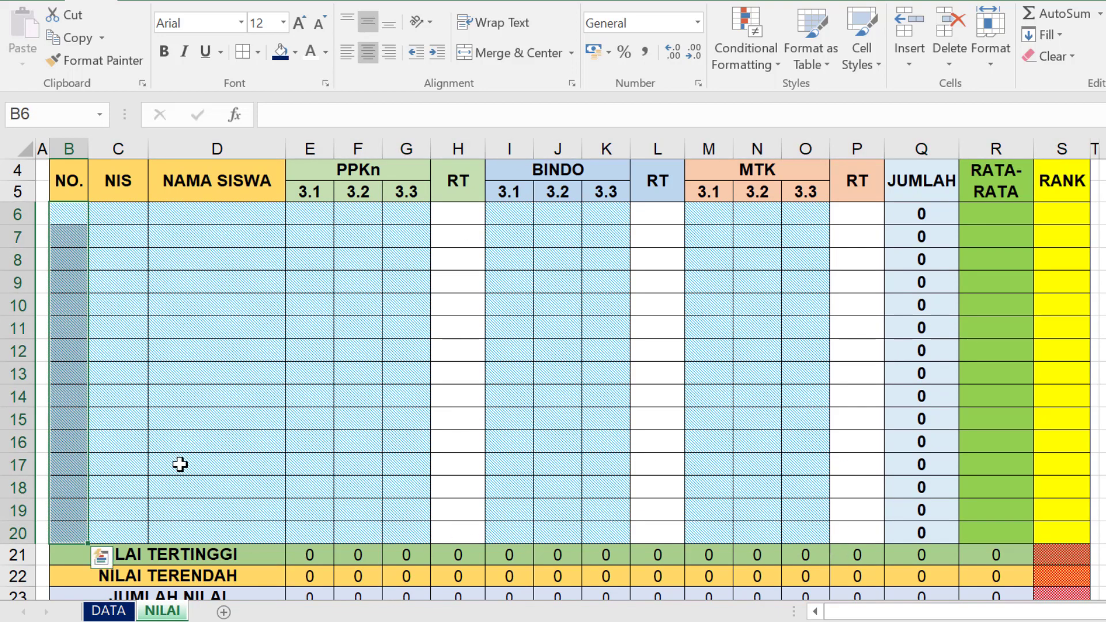
pyautogui.scroll(1, 701, 503)
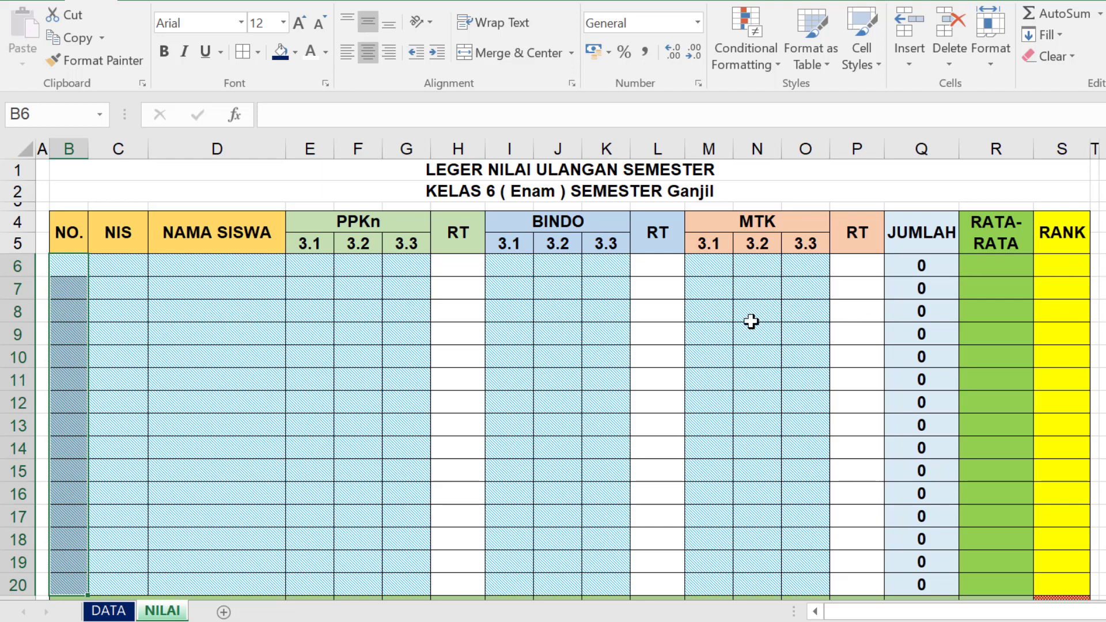
pyautogui.click(73, 268)
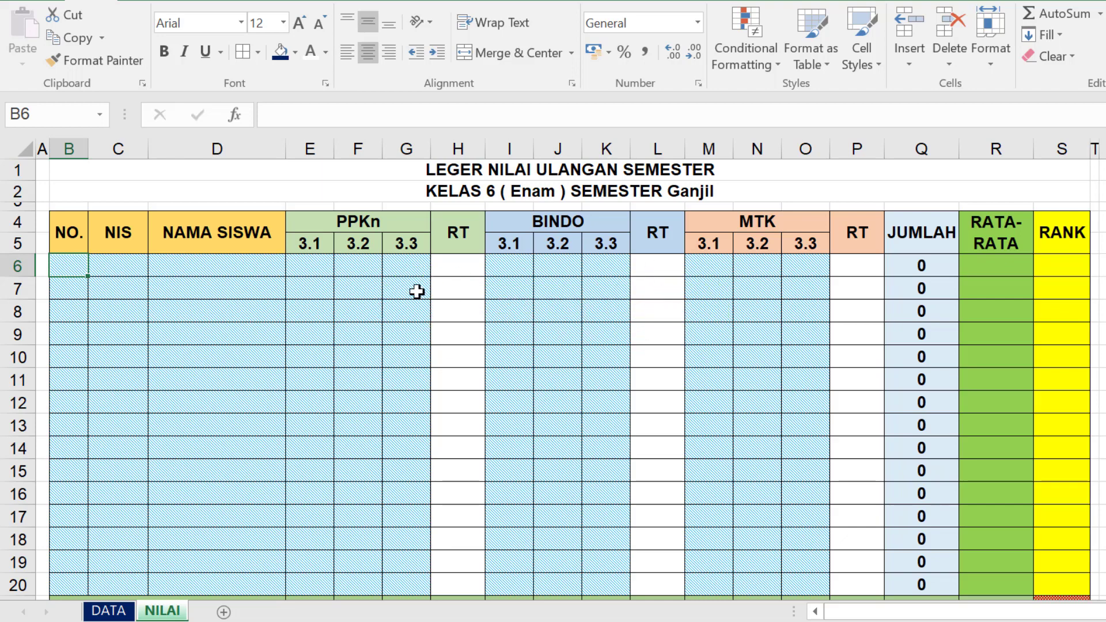
# Return to the DATA sheet and examine the number, NIS and name columns alongside the L/P and birth details columns
pyautogui.click(108, 611)
pyautogui.scroll(2, 450, 378)
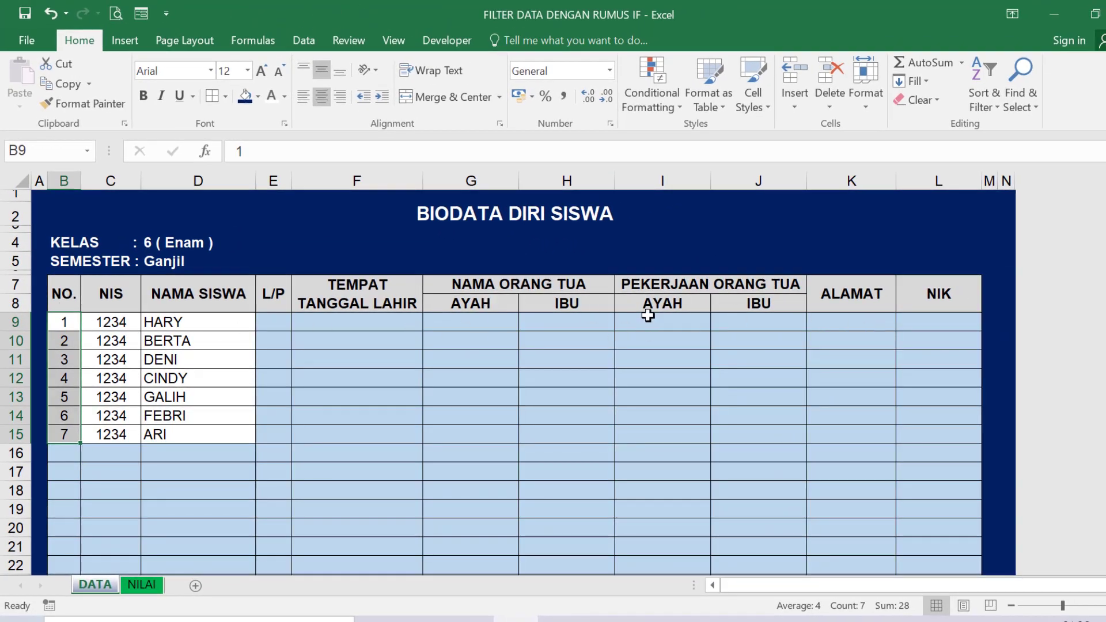
pyautogui.moveTo(273, 324); pyautogui.dragTo(273, 428)
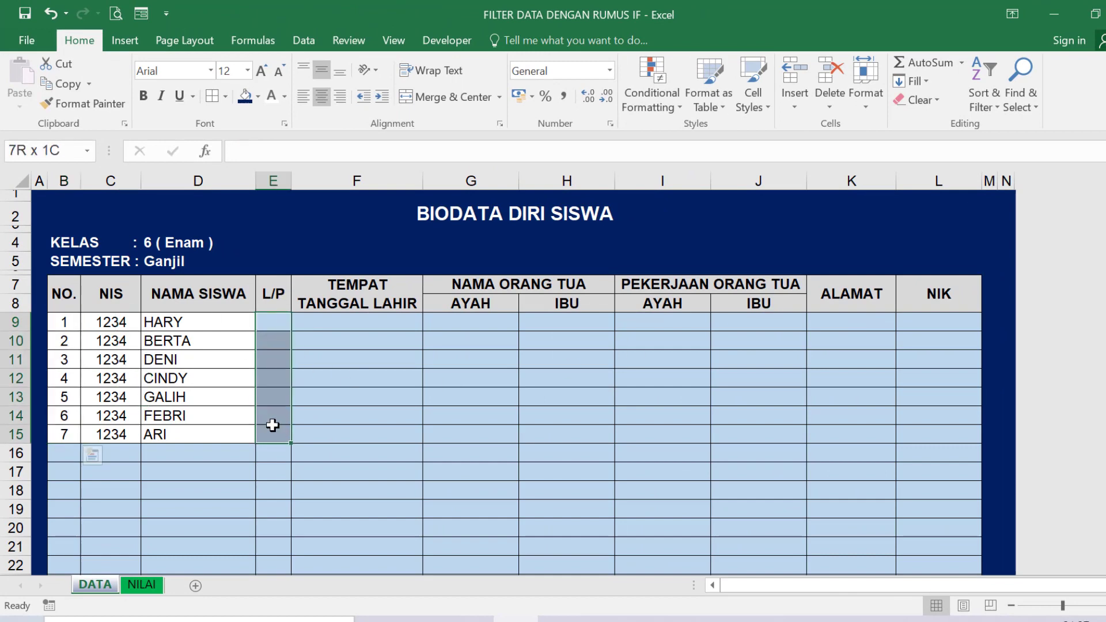
pyautogui.moveTo(357, 323); pyautogui.dragTo(359, 437)
pyautogui.moveTo(68, 322); pyautogui.dragTo(185, 424)
pyautogui.moveTo(273, 322); pyautogui.dragTo(279, 432)
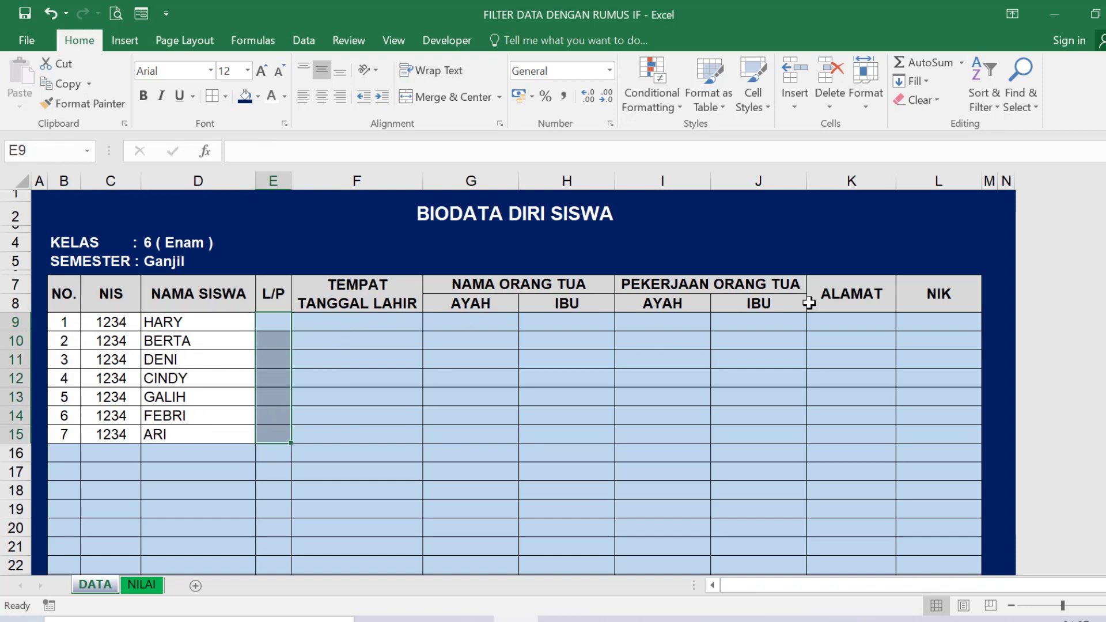
# Examine the order of the student names in D9:D15 of the DATA sheet
pyautogui.moveTo(164, 326); pyautogui.dragTo(192, 430)
pyautogui.click(194, 323)
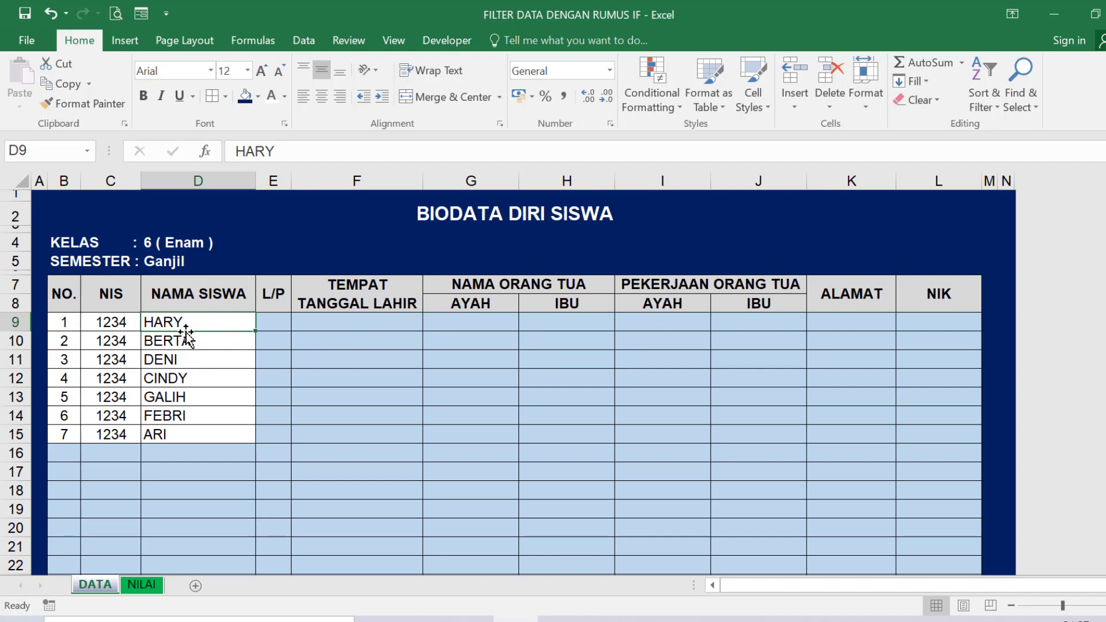
pyautogui.moveTo(194, 324); pyautogui.dragTo(195, 429)
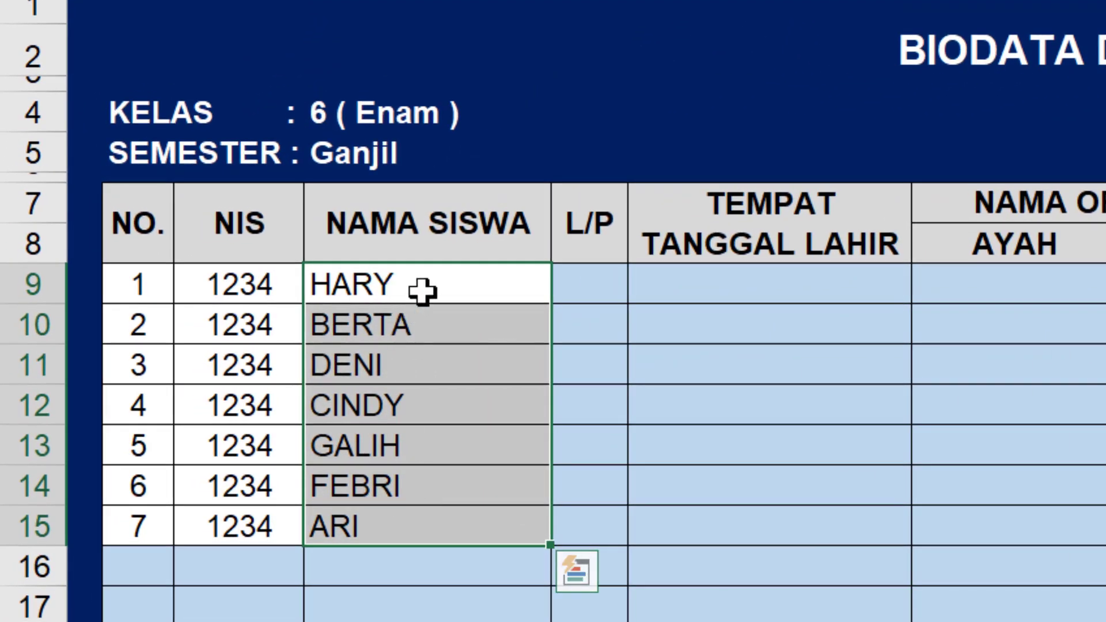
pyautogui.moveTo(423, 291); pyautogui.dragTo(430, 526)
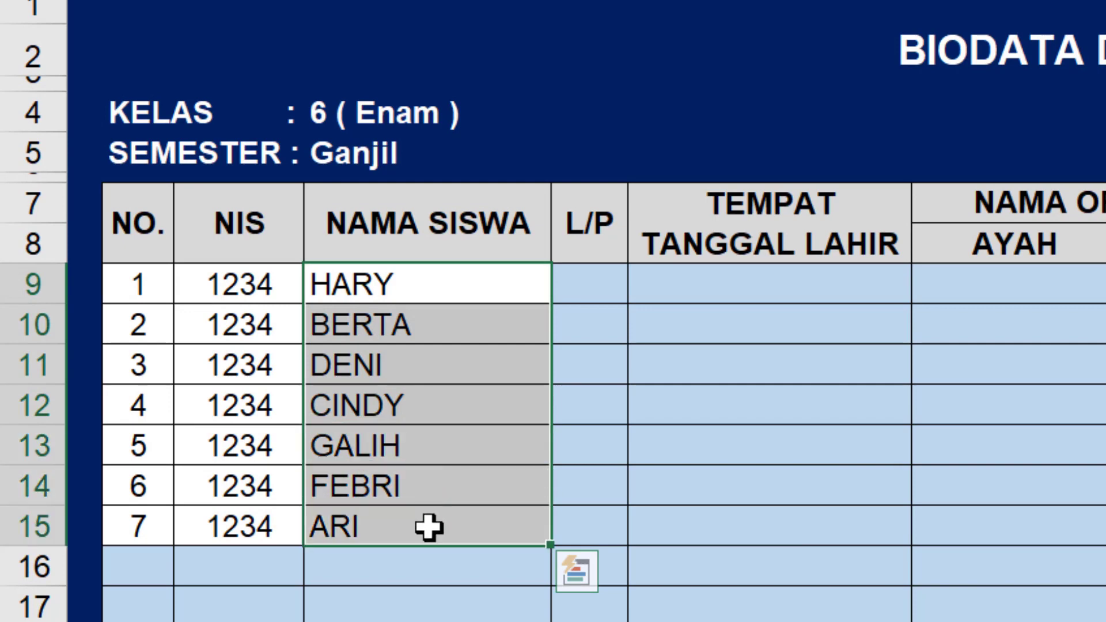
pyautogui.moveTo(416, 286); pyautogui.dragTo(388, 526)
pyautogui.click(385, 525)
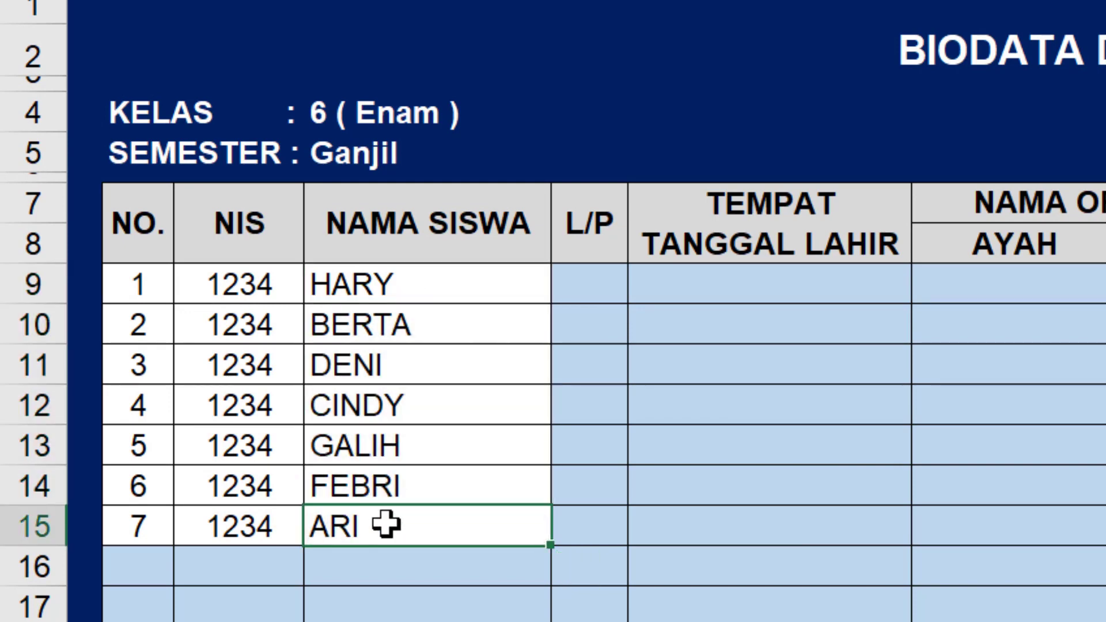
pyautogui.click(420, 287)
pyautogui.click(407, 324)
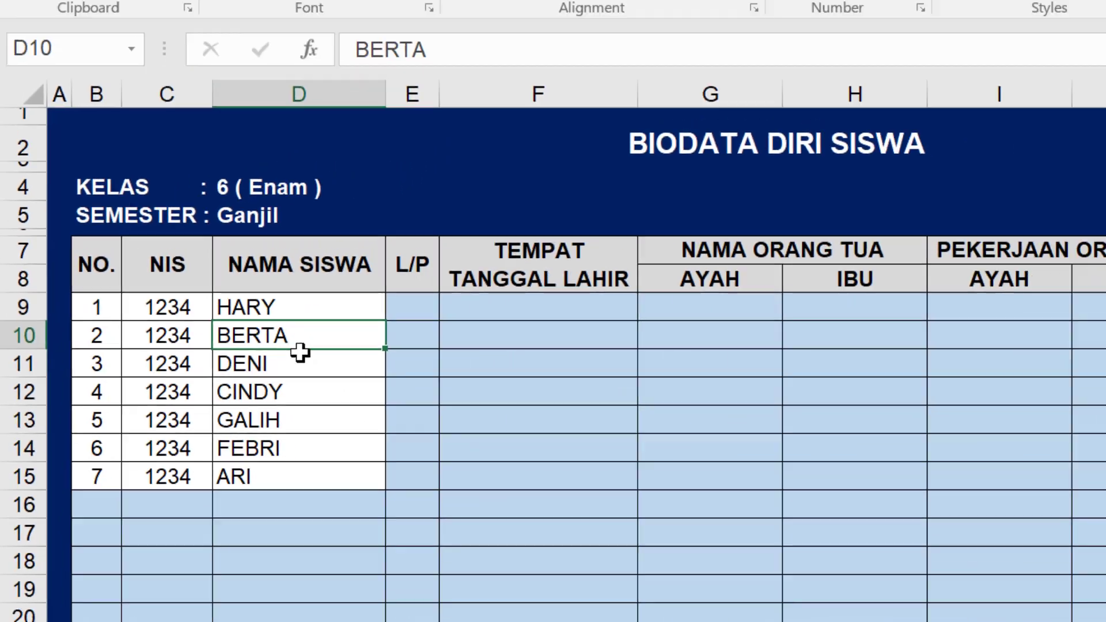
# Sort the student names in D9:D15 from A to Z, continuing with the current selection only
pyautogui.moveTo(438, 284); pyautogui.dragTo(449, 521)
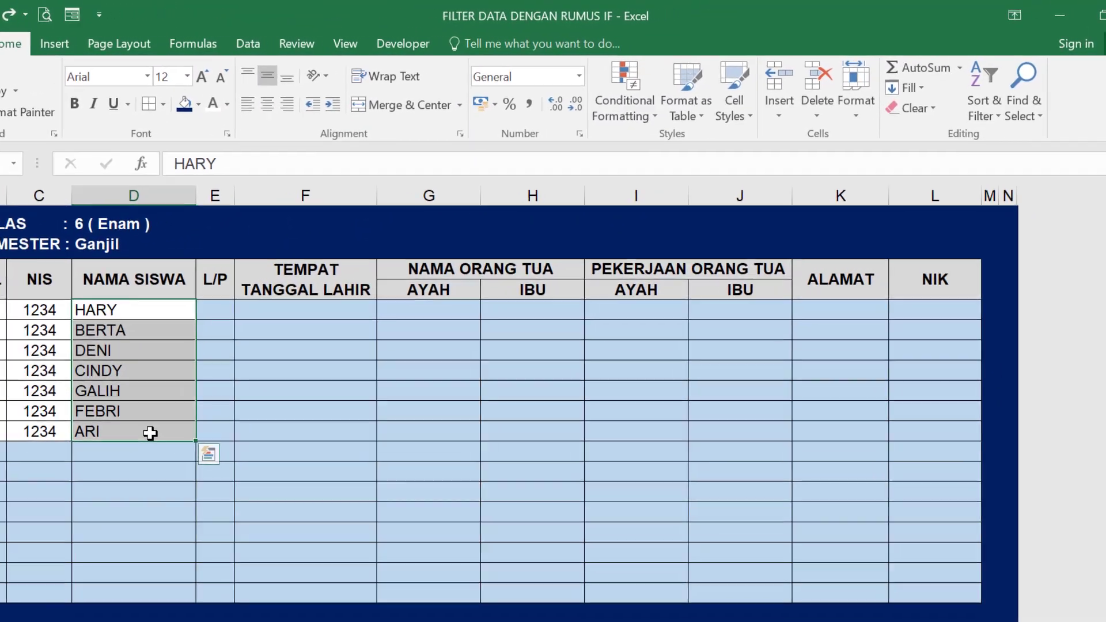
pyautogui.click(990, 101)
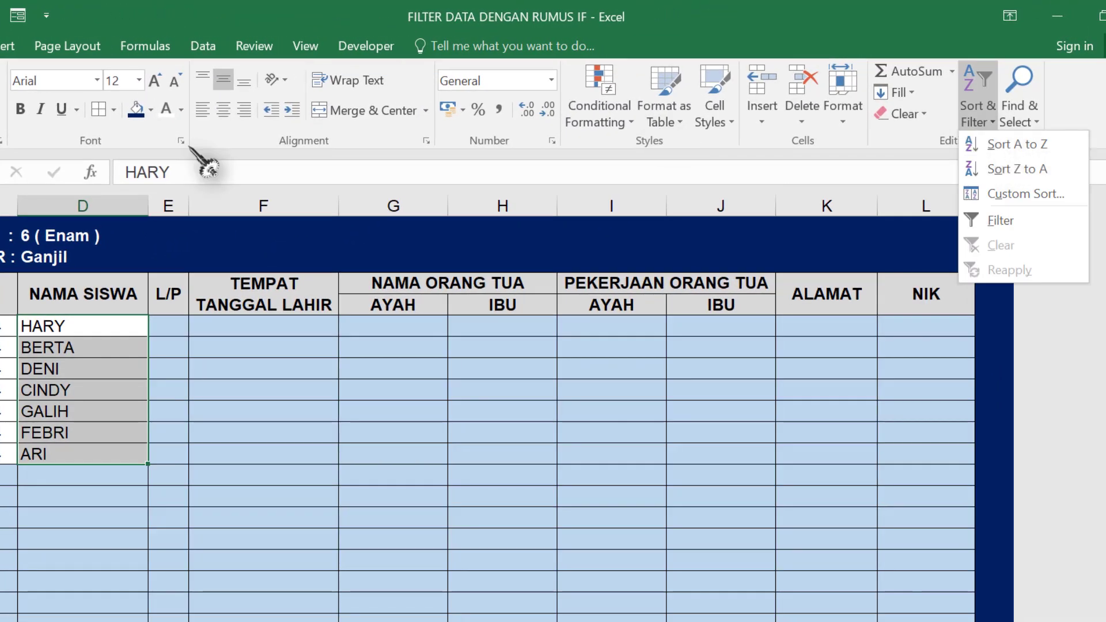
pyautogui.click(976, 122)
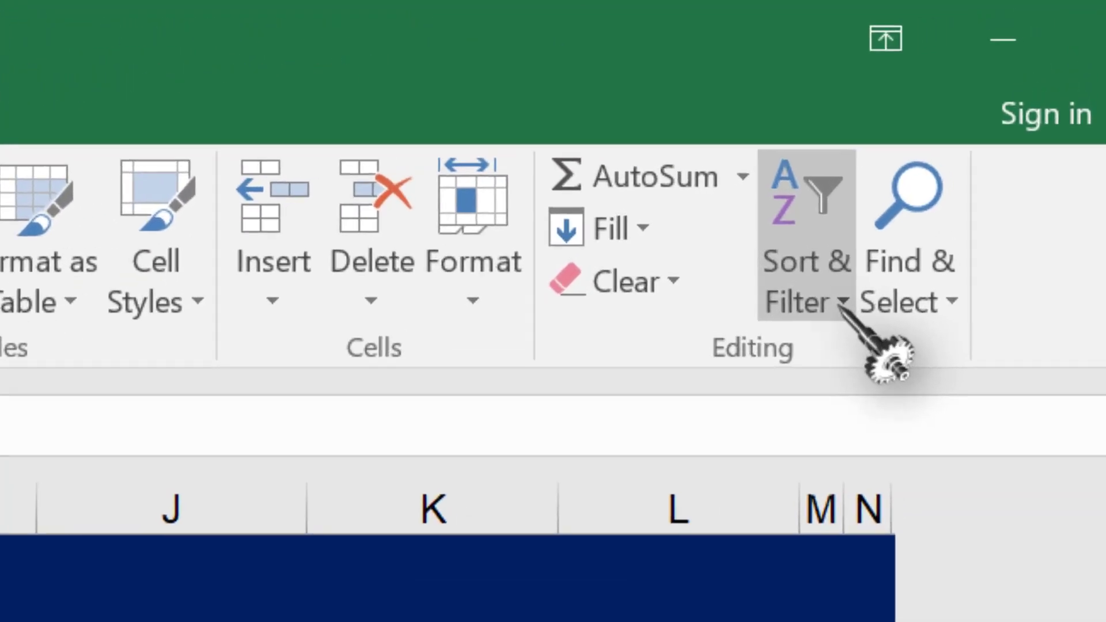
pyautogui.click(991, 123)
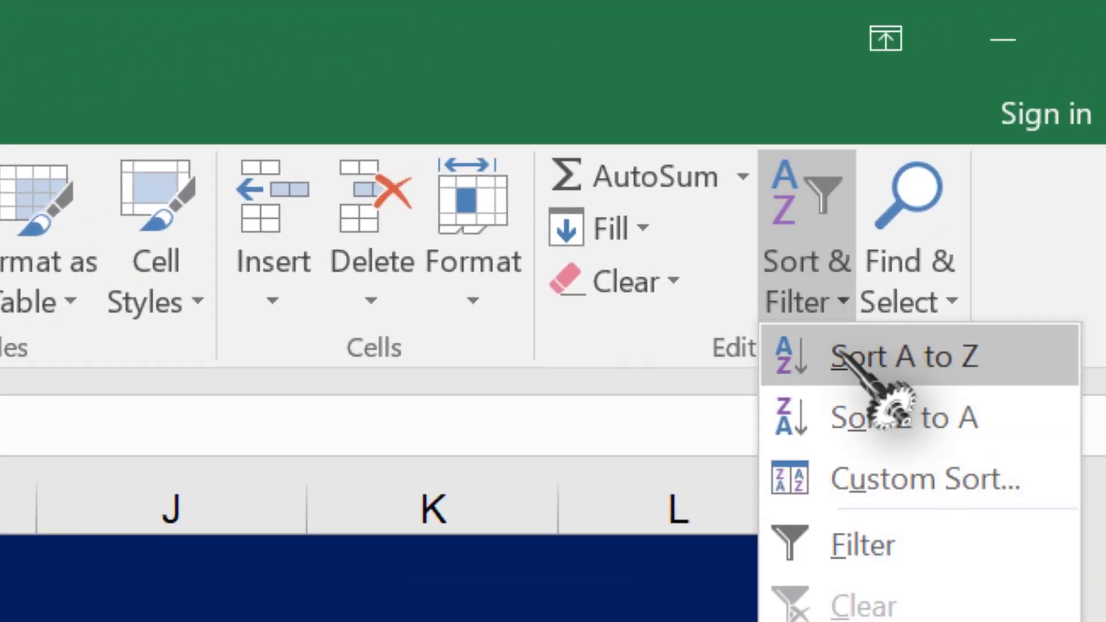
pyautogui.click(858, 354)
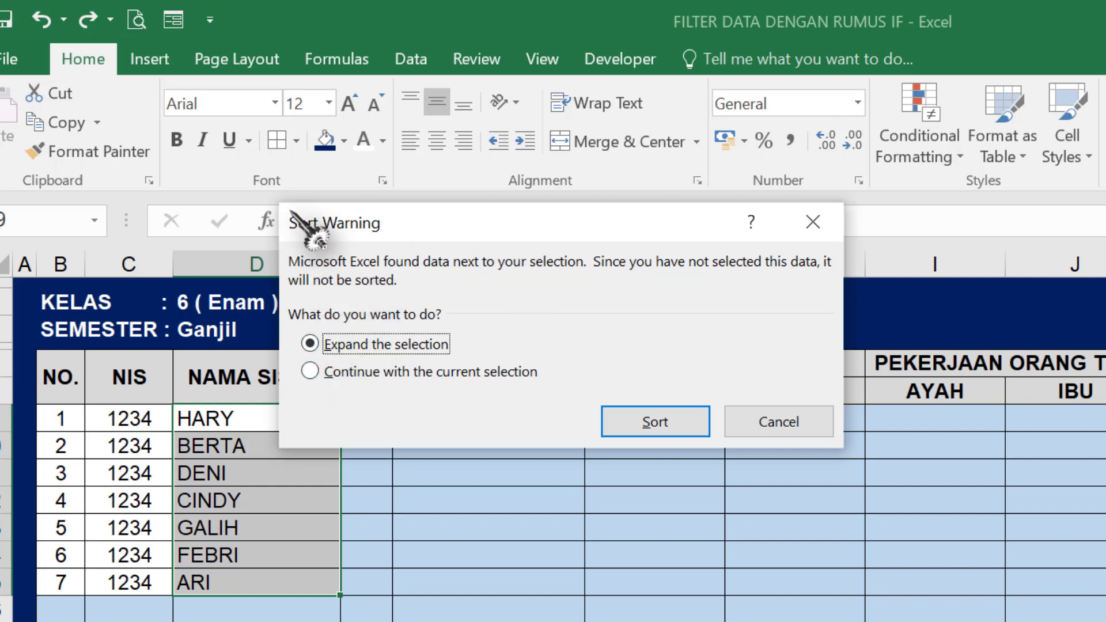
pyautogui.click(311, 372)
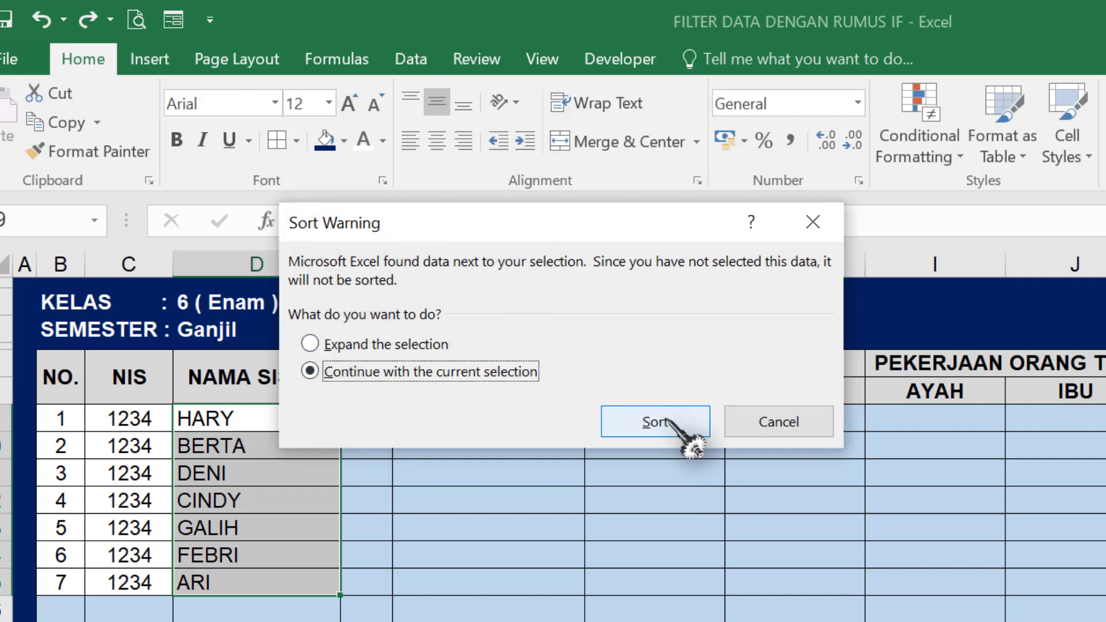
pyautogui.click(662, 422)
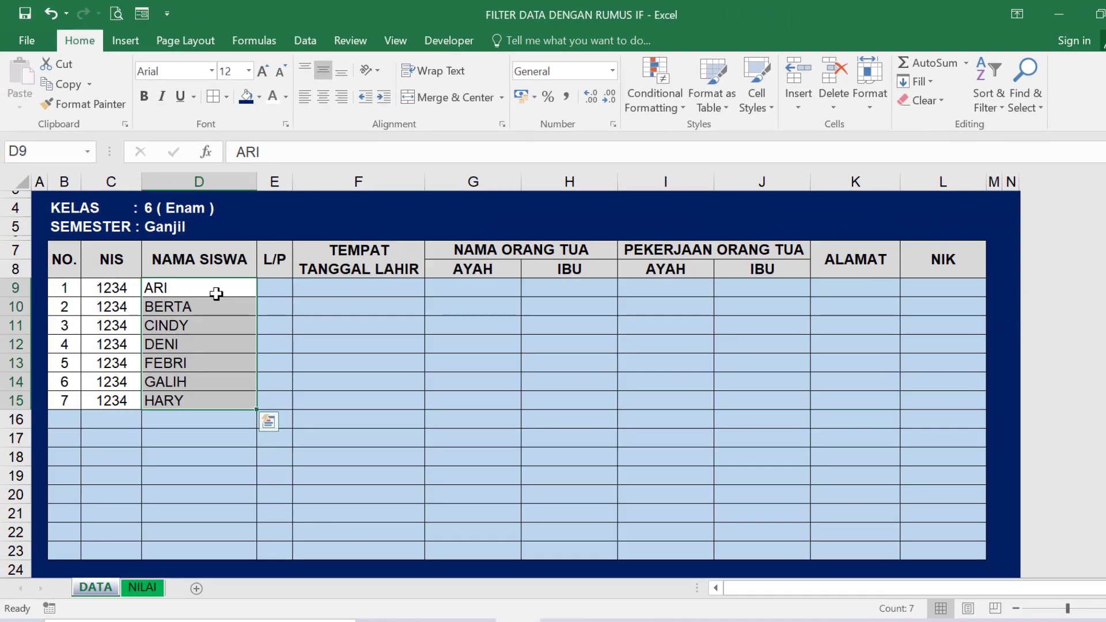
pyautogui.click(994, 103)
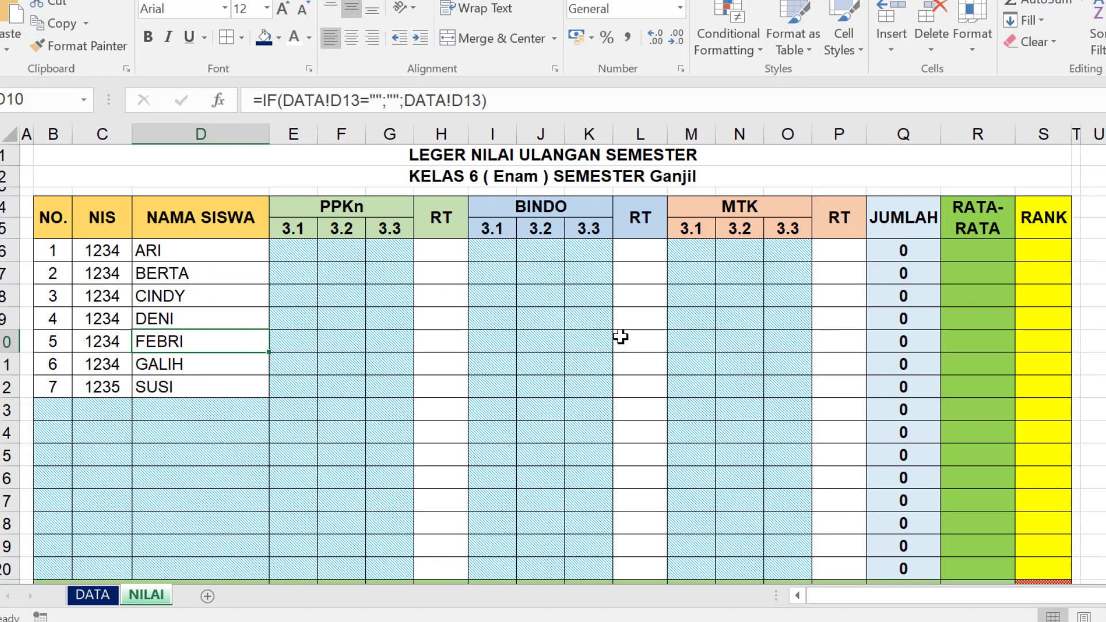
# Enter the score 88 at once in a scattered set of PPKn, BINDO and MTK cells for the seven students on the NILAI sheet
pyautogui.click(296, 251)
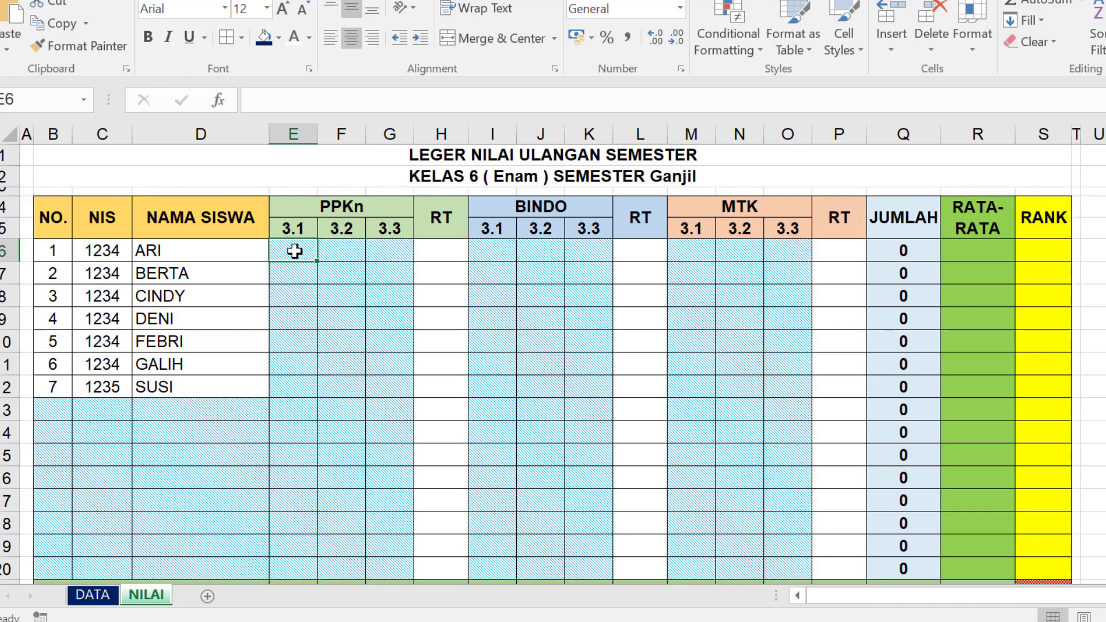
pyautogui.click(342, 296)
pyautogui.click(299, 250)
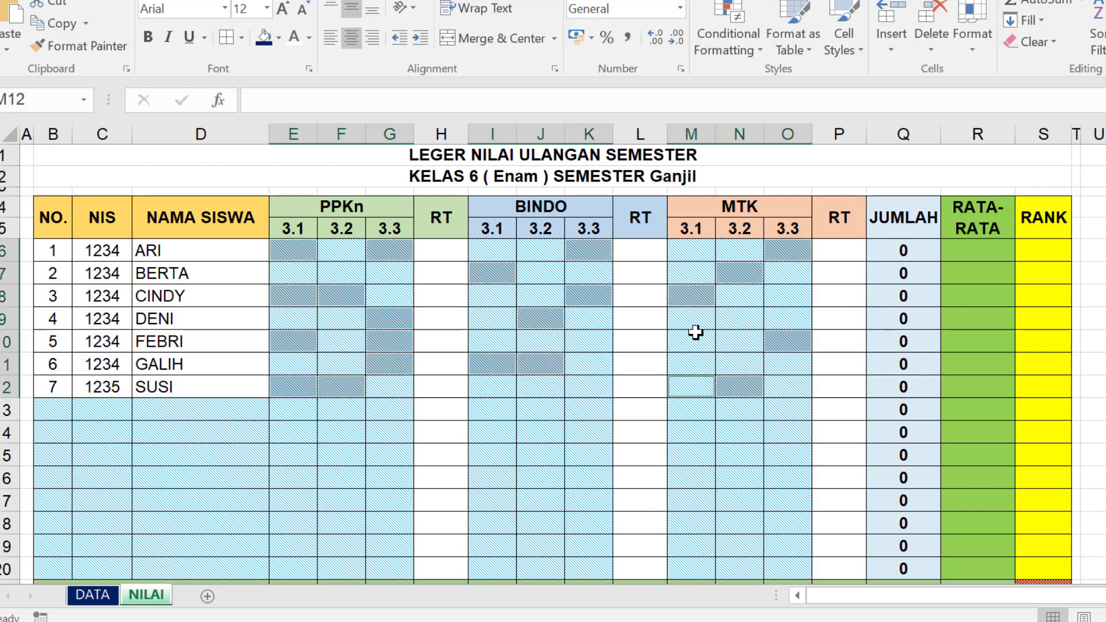
pyautogui.keyDown('ctrl'); pyautogui.click(700, 343); pyautogui.keyUp('ctrl')
pyautogui.write('88')
pyautogui.hotkey('ctrl', 'Return')
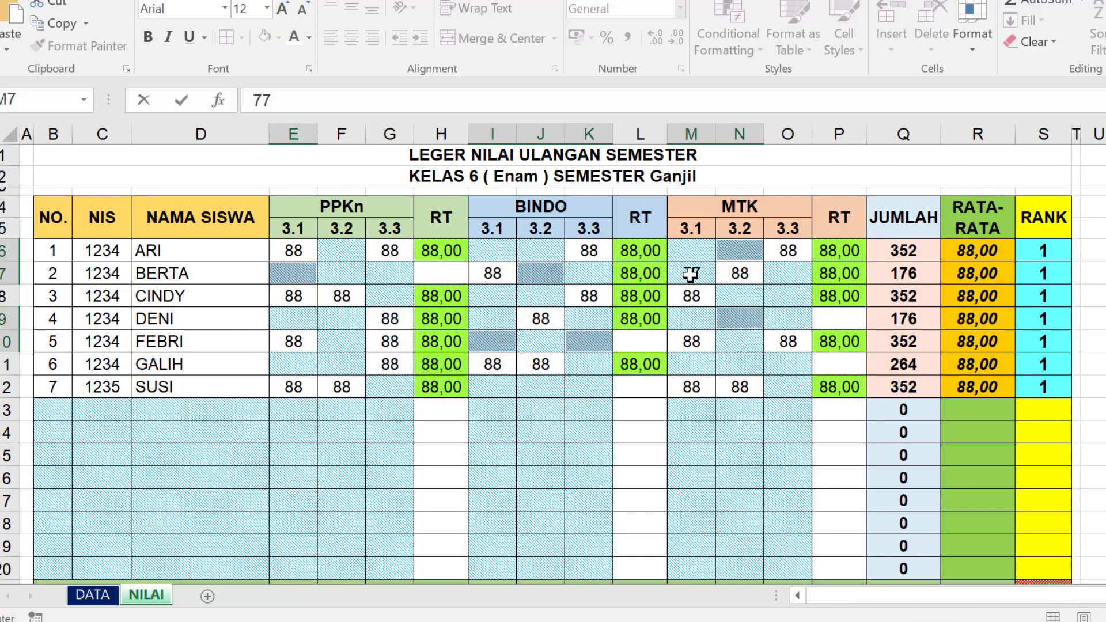
# Fill E7, J7, M7, N6, N9, I10 and K10 with 77, and F6, F7, O7, G8, O9, E11, I12 and K12 with 86
pyautogui.hotkey('ctrl', 'Return')
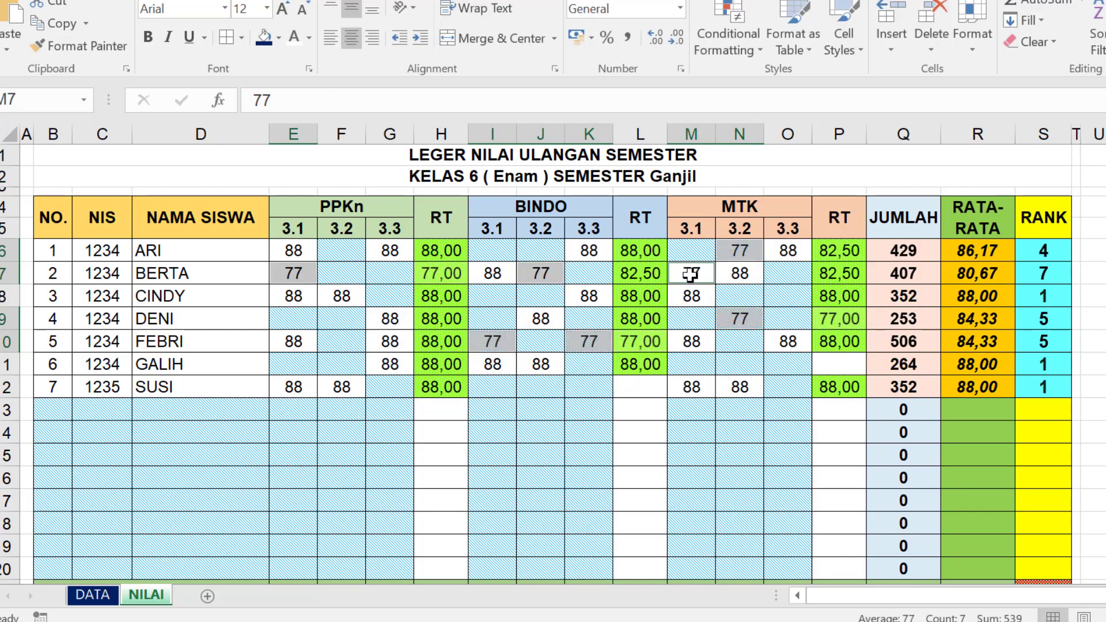
pyautogui.keyDown('ctrl'); pyautogui.click(774, 272); pyautogui.keyUp('ctrl')
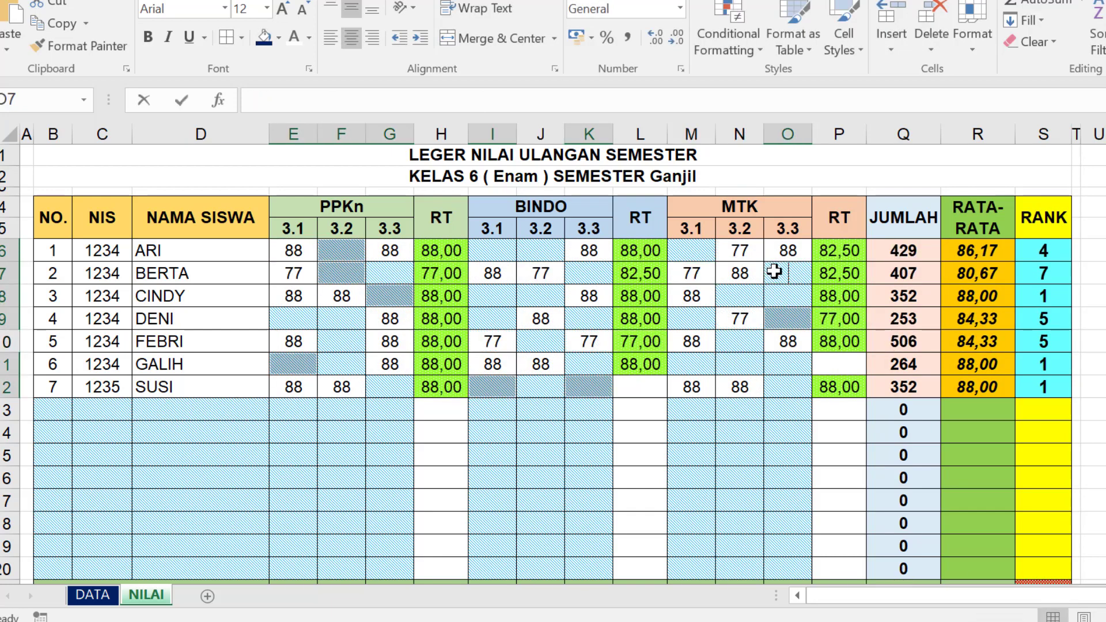
pyautogui.write('86')
pyautogui.hotkey('ctrl', 'Return')
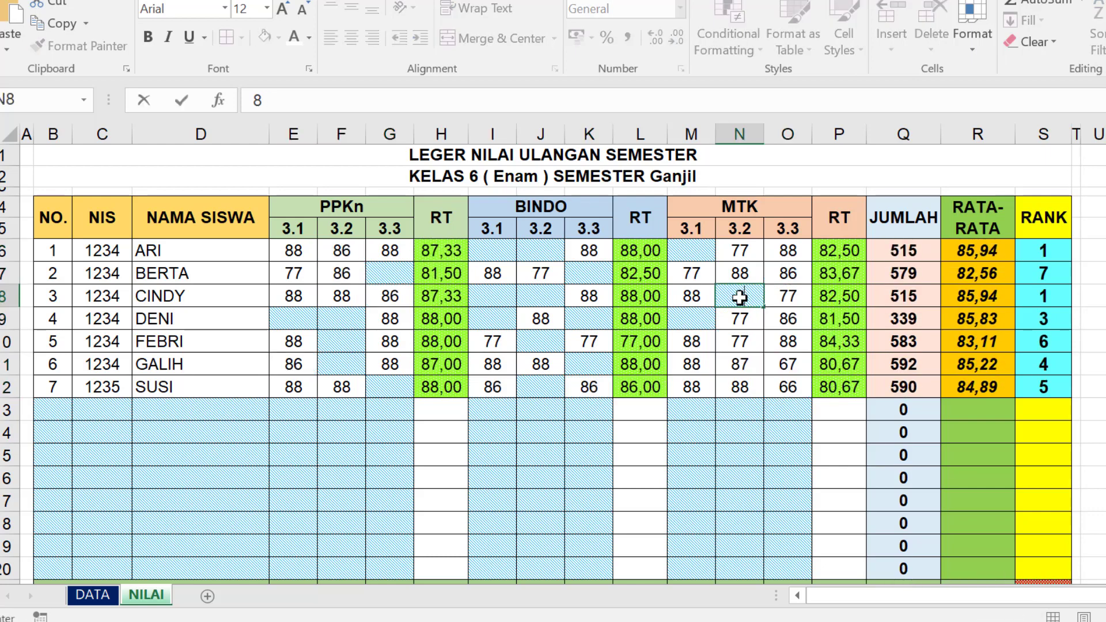
# Complete the missing scores with 87 in MTK 3.2 for student 3 and 77 in BINDO 3.2 for student 7
pyautogui.write('87')
pyautogui.press('Return')
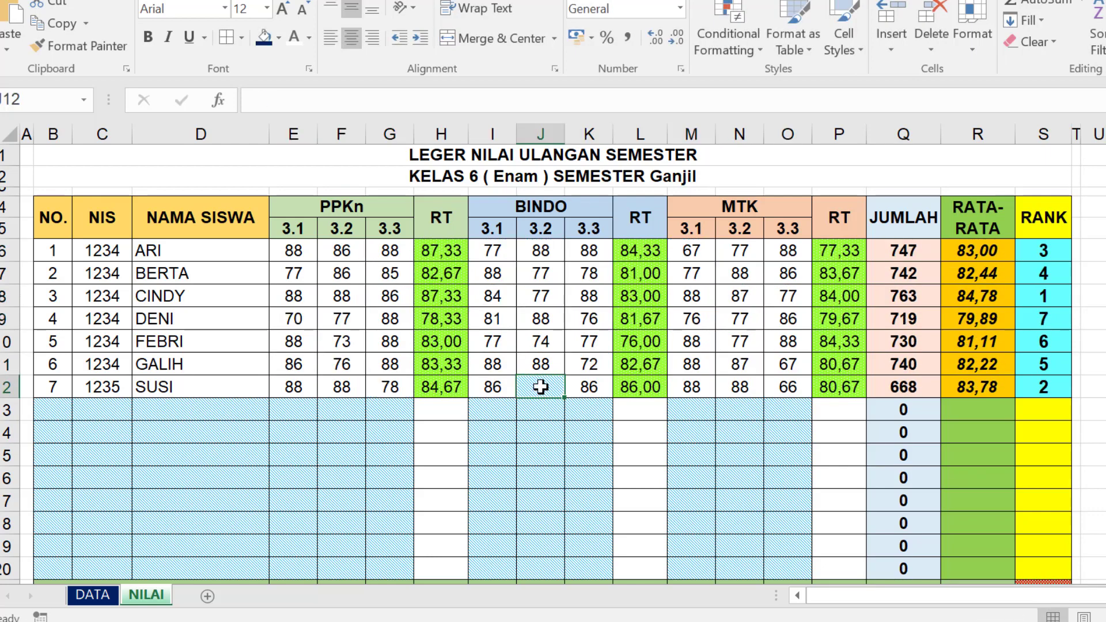
pyautogui.write('77')
pyautogui.click(746, 360)
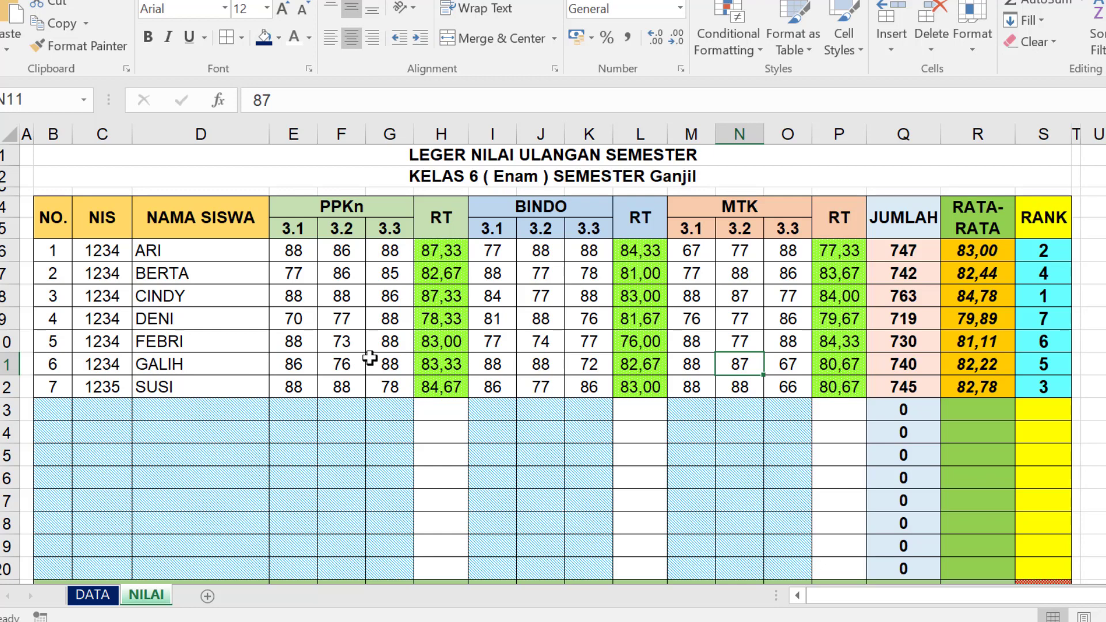
# Check the highest, lowest, total and class average rows and the signature block below the grade table
pyautogui.scroll(-4, 368, 360)
pyautogui.scroll(-1, 213, 427)
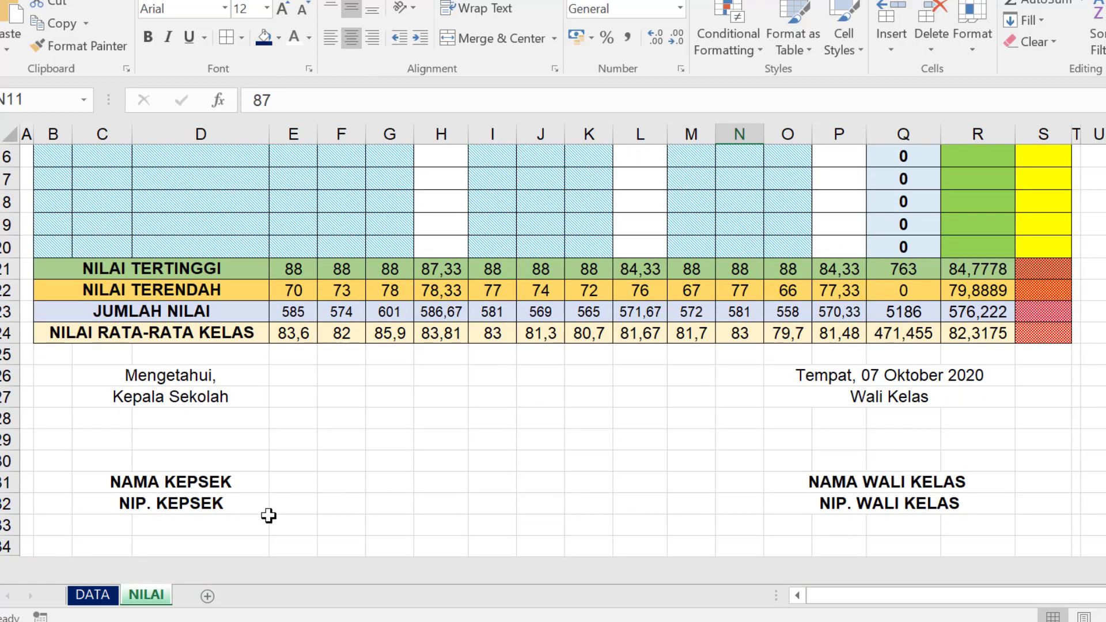
pyautogui.scroll(5, 733, 415)
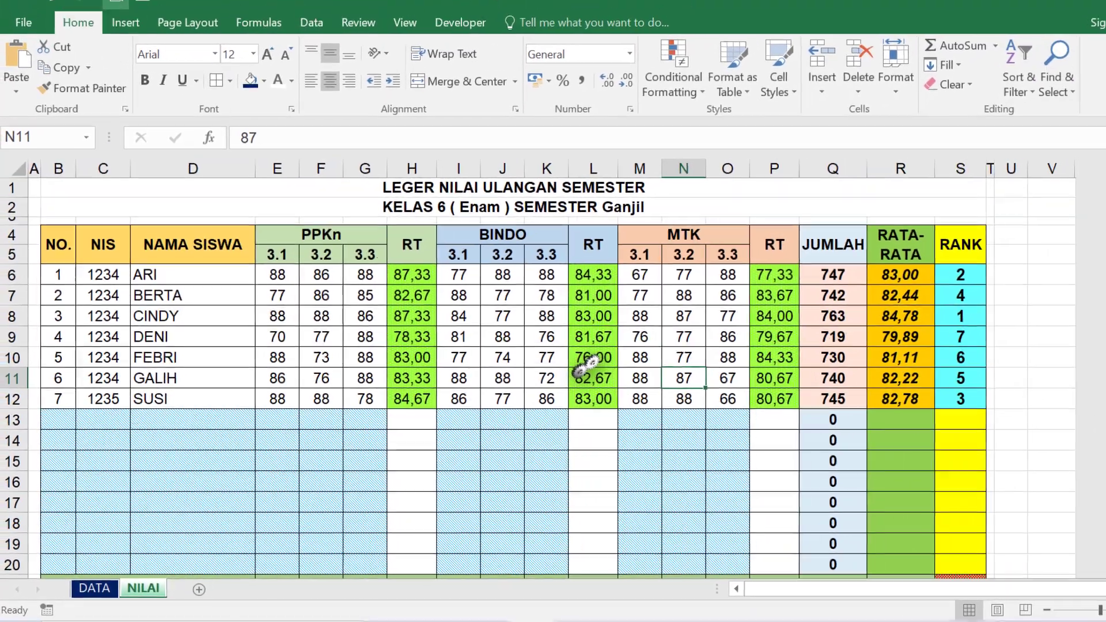
# Check how the NILAI grade table and its empty student rows appear in the print preview
pyautogui.hotkey('ctrl', 'p')
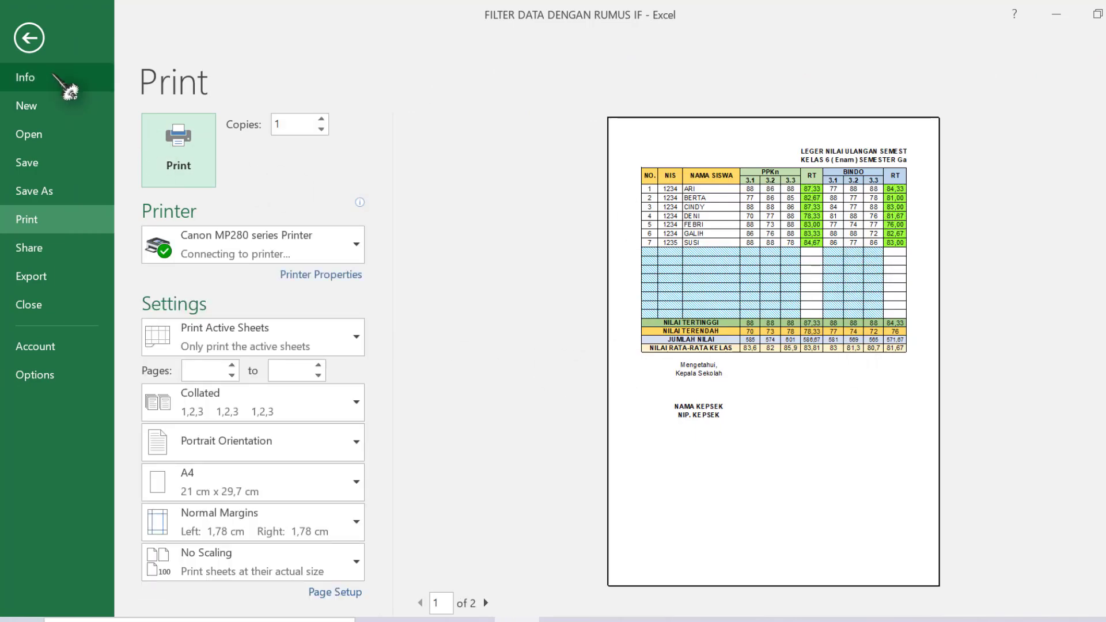
pyautogui.click(29, 38)
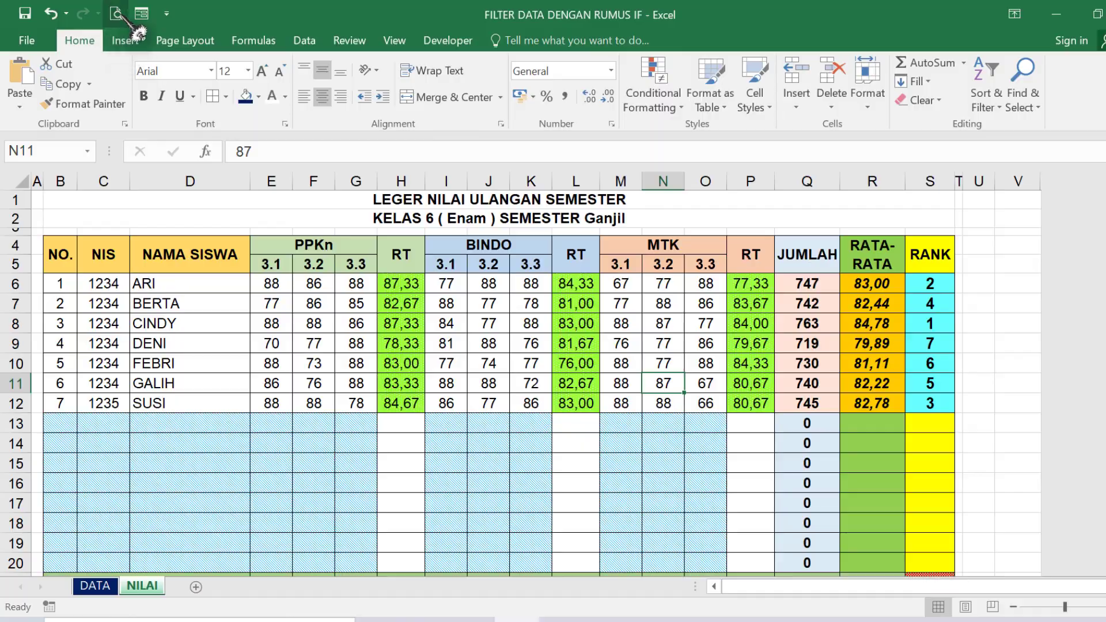
pyautogui.hotkey('ctrl', 'p')
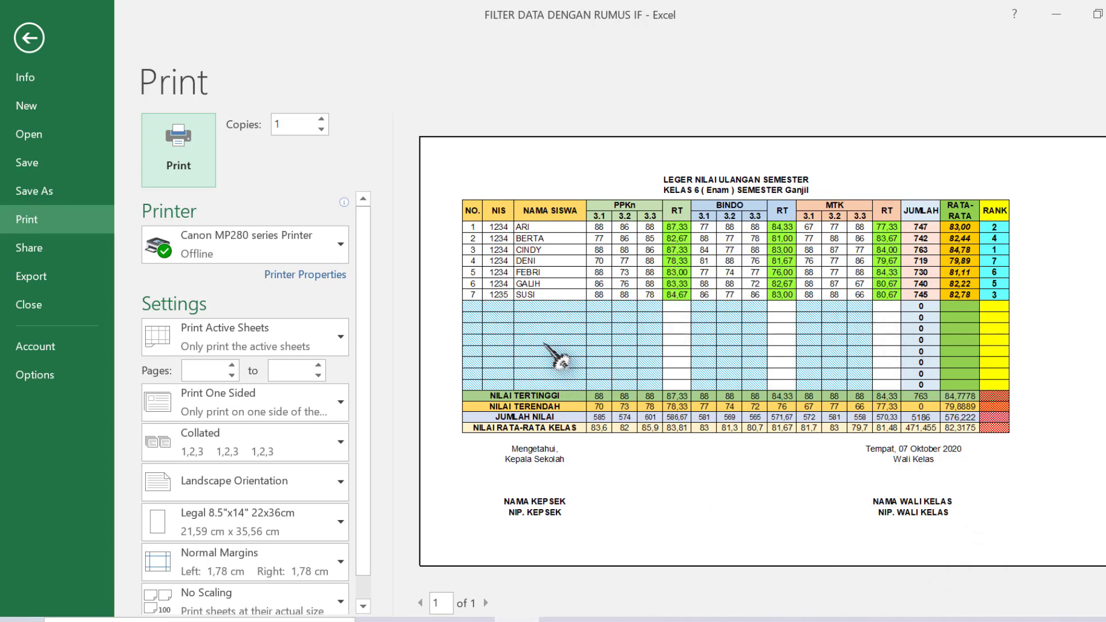
pyautogui.click(31, 40)
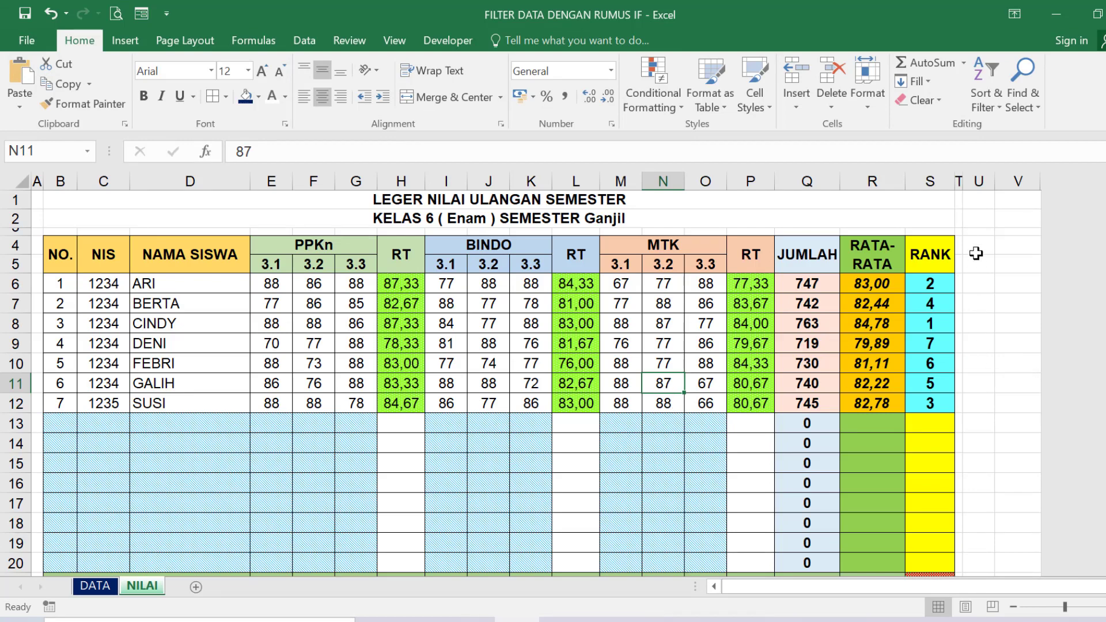
# Enter the formula =IF(B6="";0;1) in U6, beside the first student's row
pyautogui.click(982, 284)
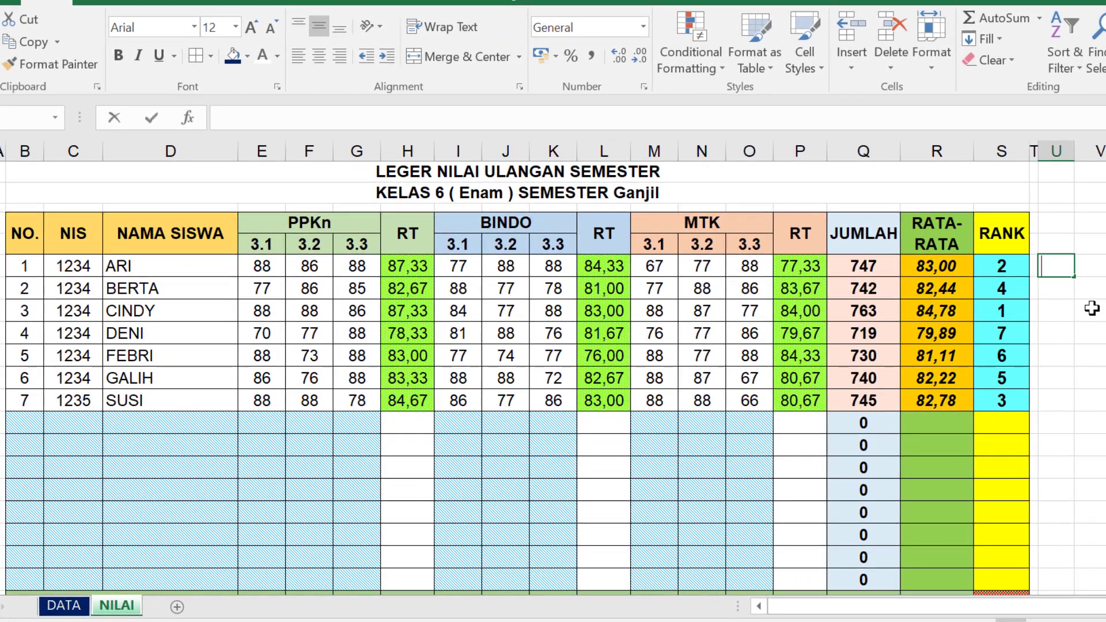
pyautogui.write('=')
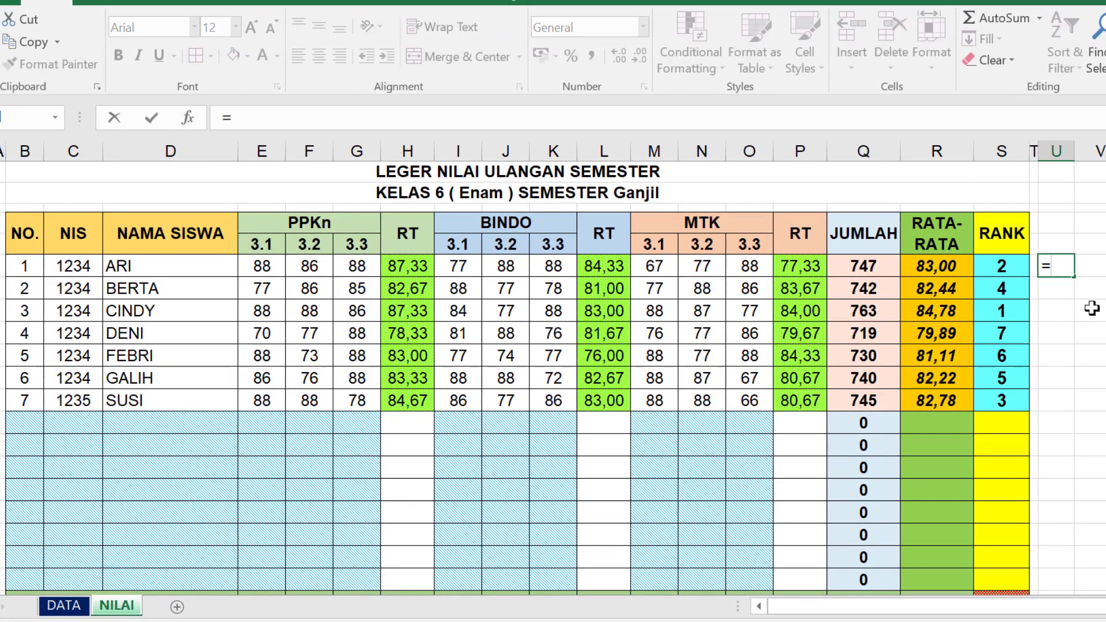
pyautogui.write('IF(')
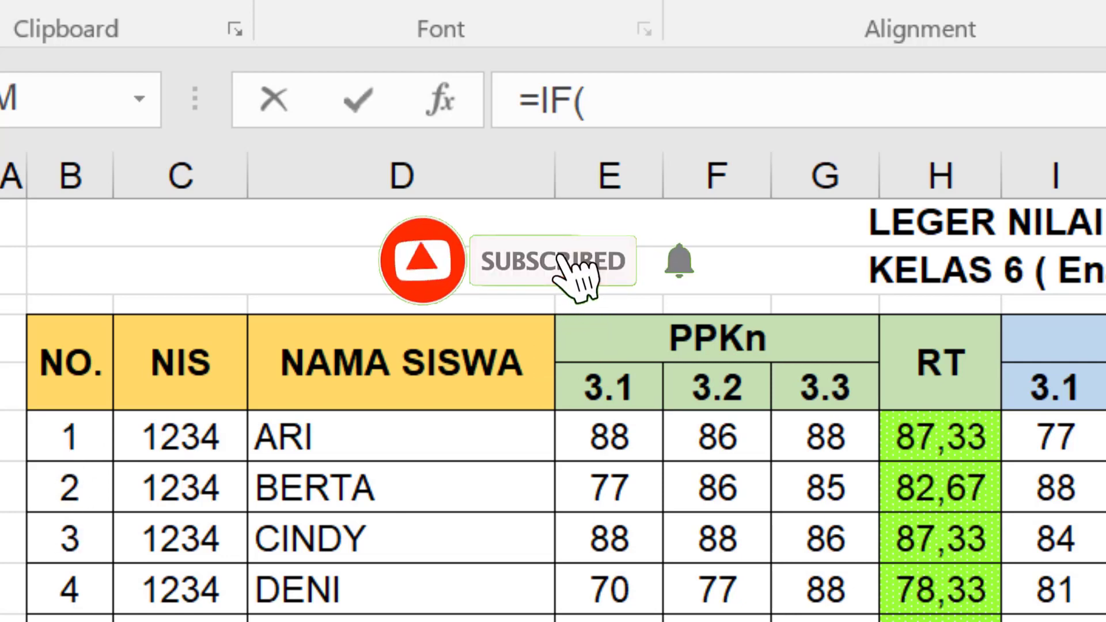
pyautogui.click(82, 436)
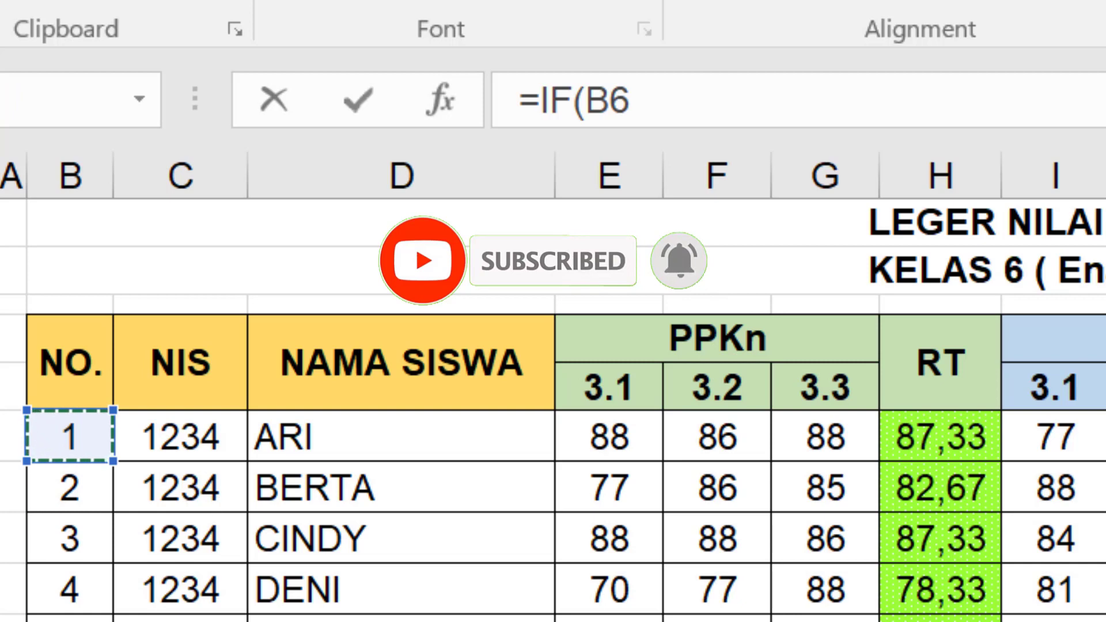
pyautogui.write('=')
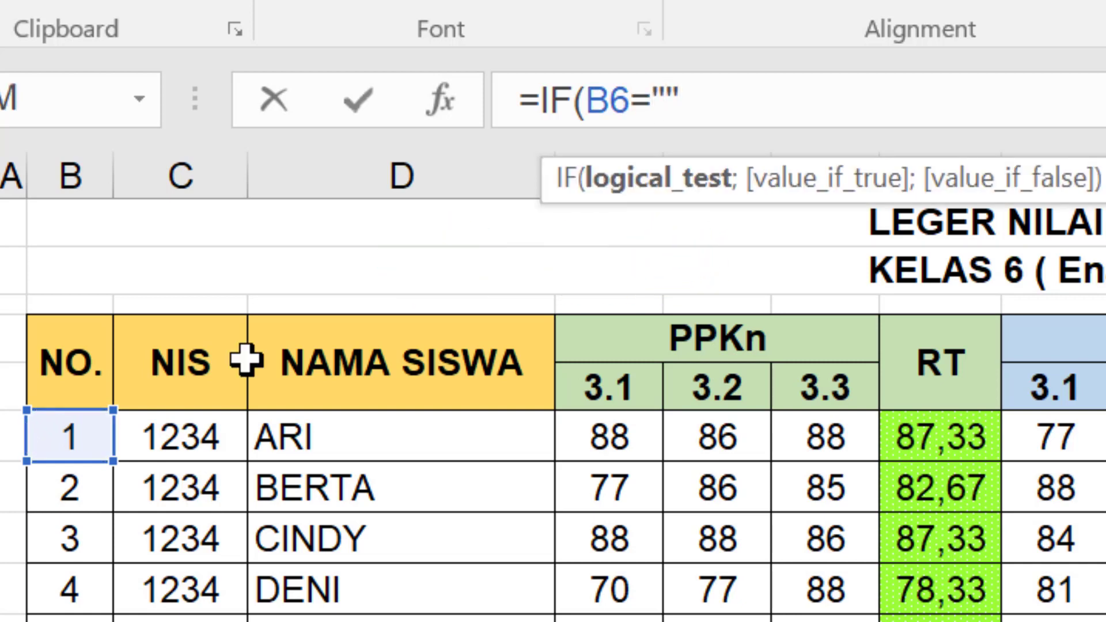
pyautogui.write('"";0')
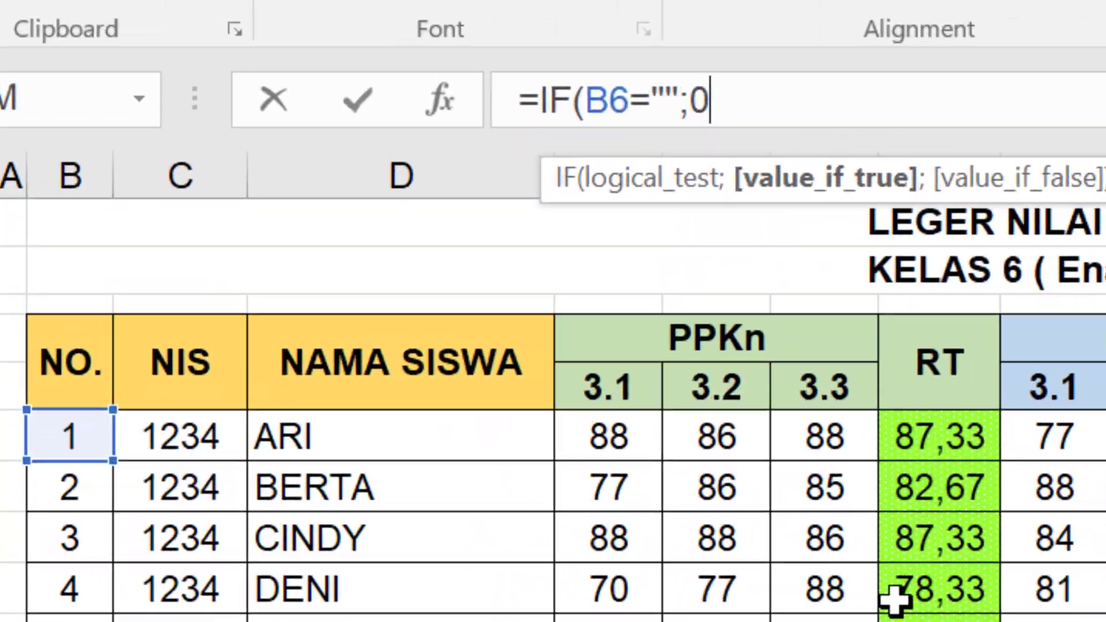
pyautogui.write(';1')
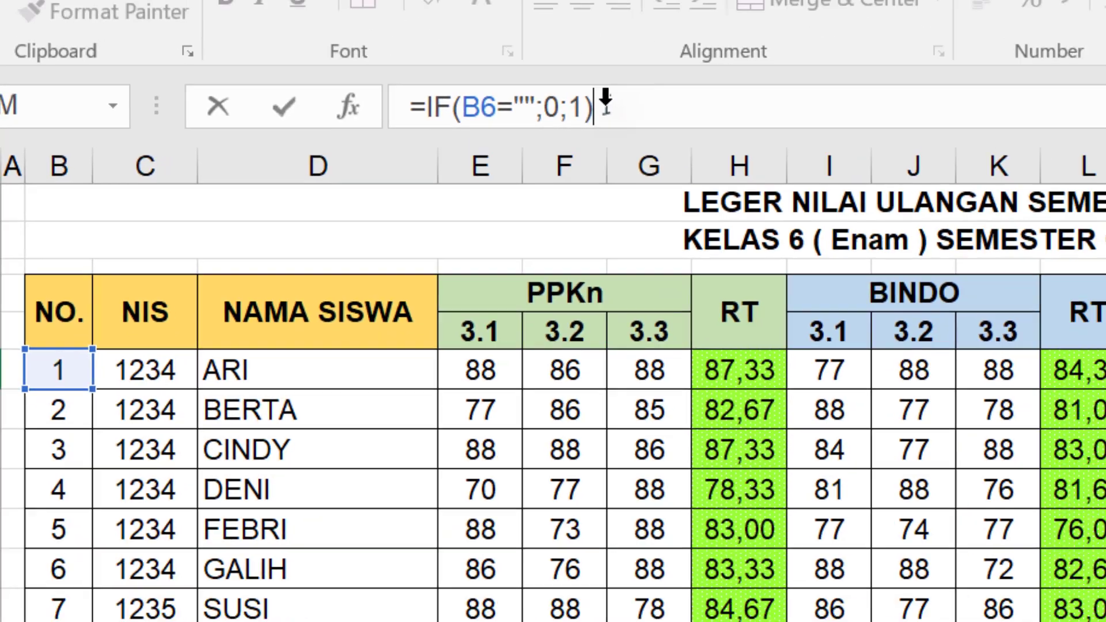
pyautogui.press('Return')
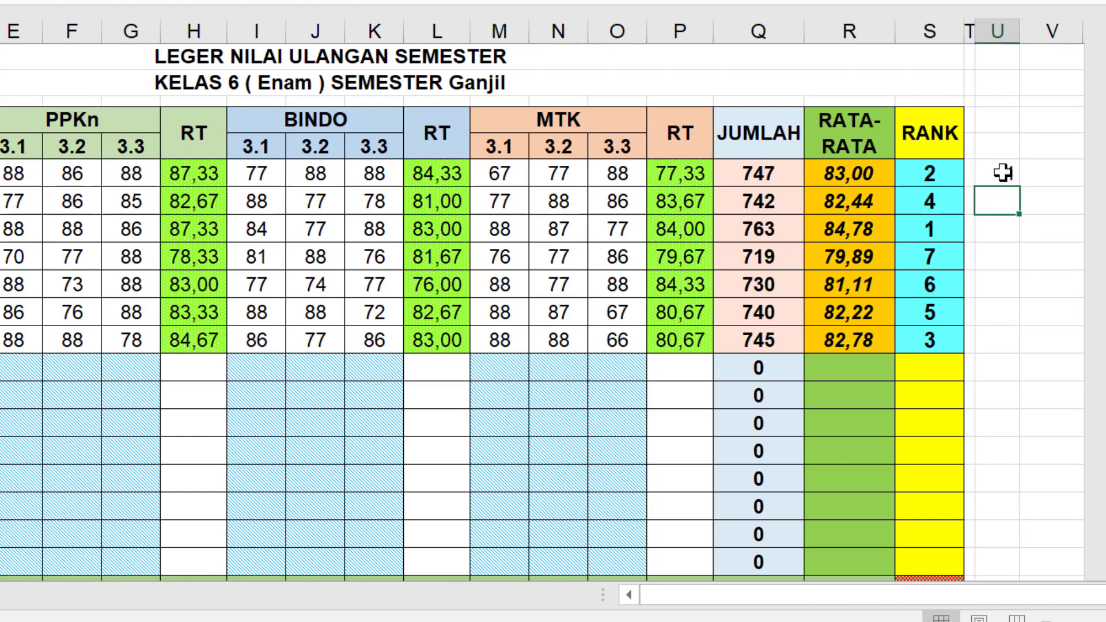
# Copy the U6 formula down through U20 and enter 1 in every cell of U21:U32
pyautogui.click(1003, 173)
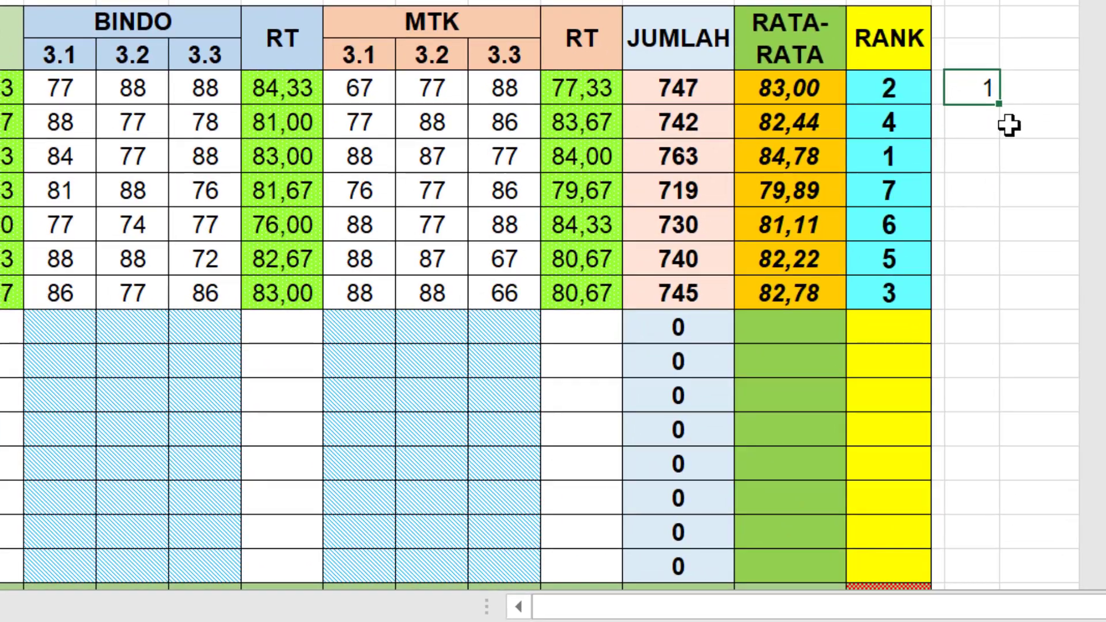
pyautogui.moveTo(1003, 107); pyautogui.dragTo(986, 573)
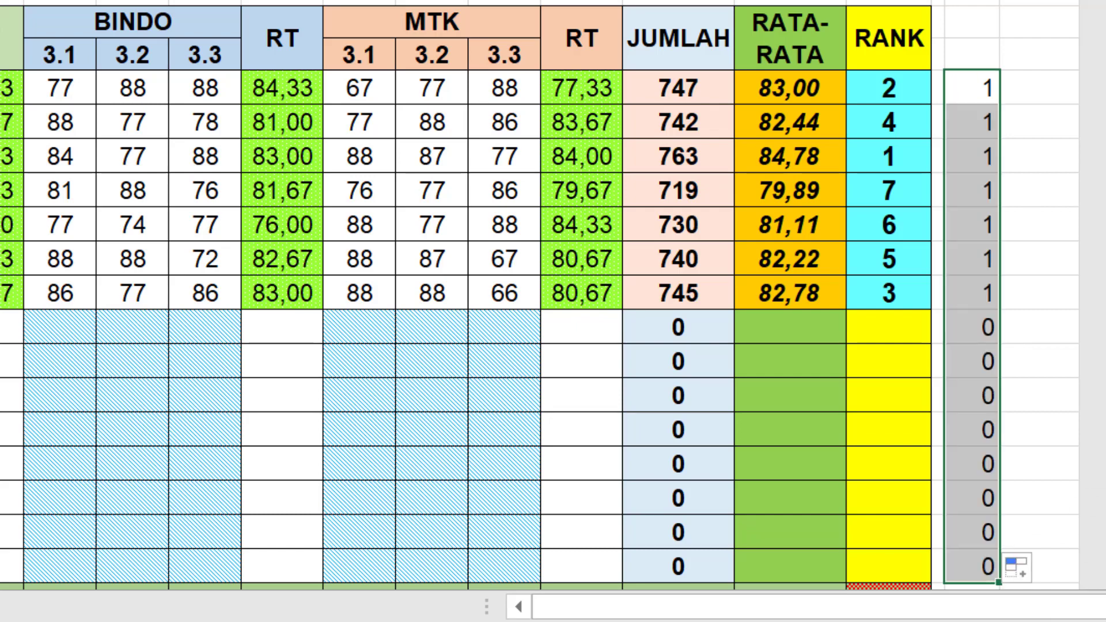
pyautogui.scroll(-2, 540, 296)
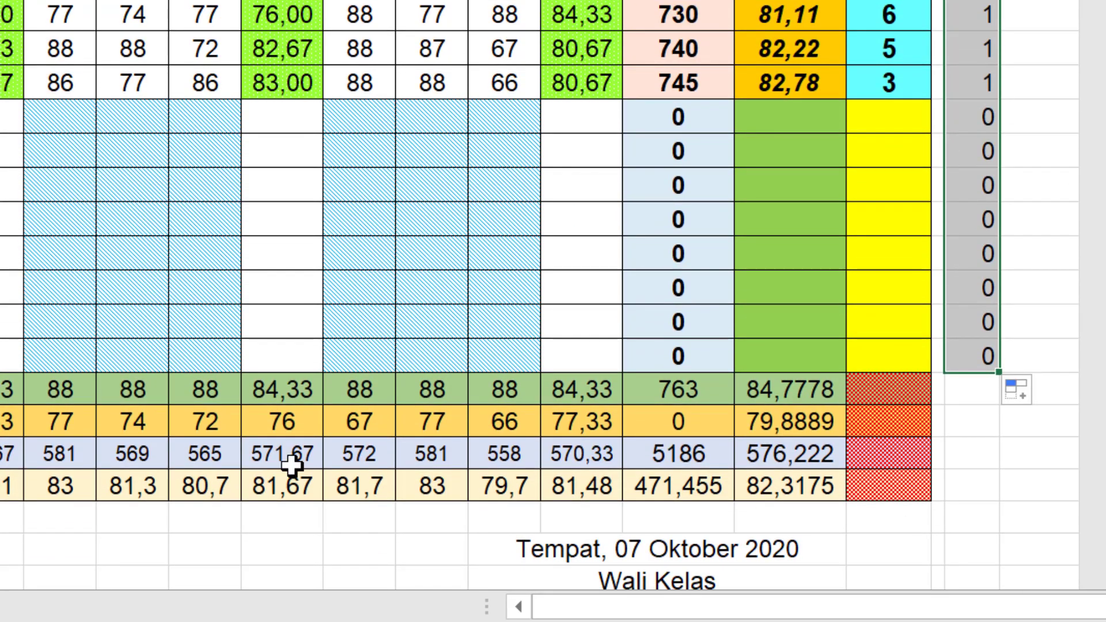
pyautogui.moveTo(982, 392); pyautogui.dragTo(962, 540)
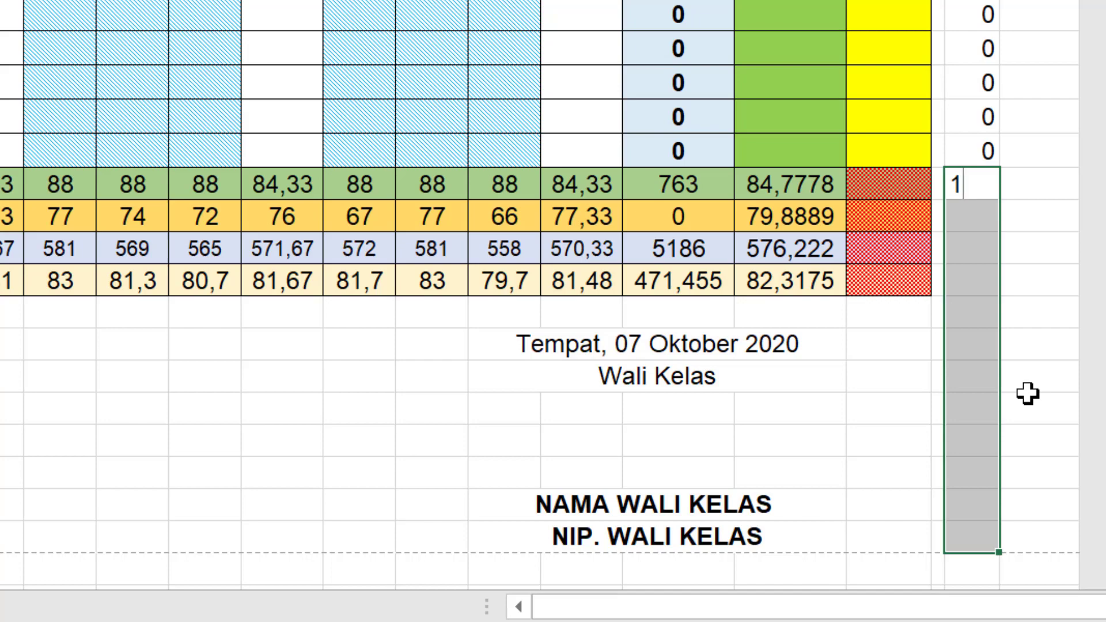
pyautogui.hotkey('ctrl', 'Return')
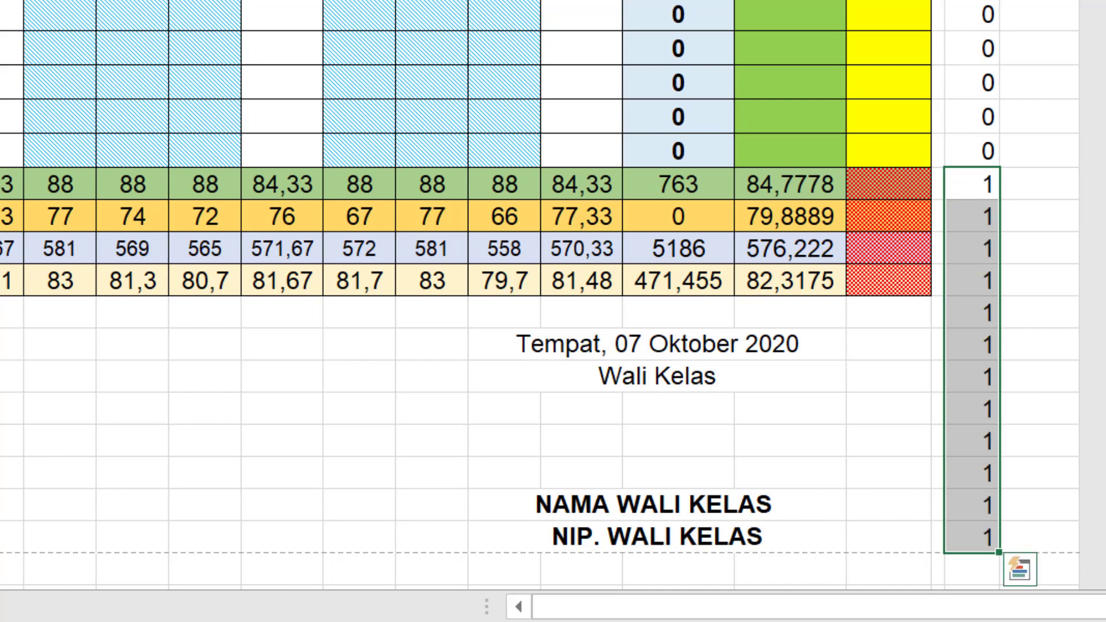
# Center the helper values in U6:U32 and set their font color to white
pyautogui.scroll(10, 1037, 140)
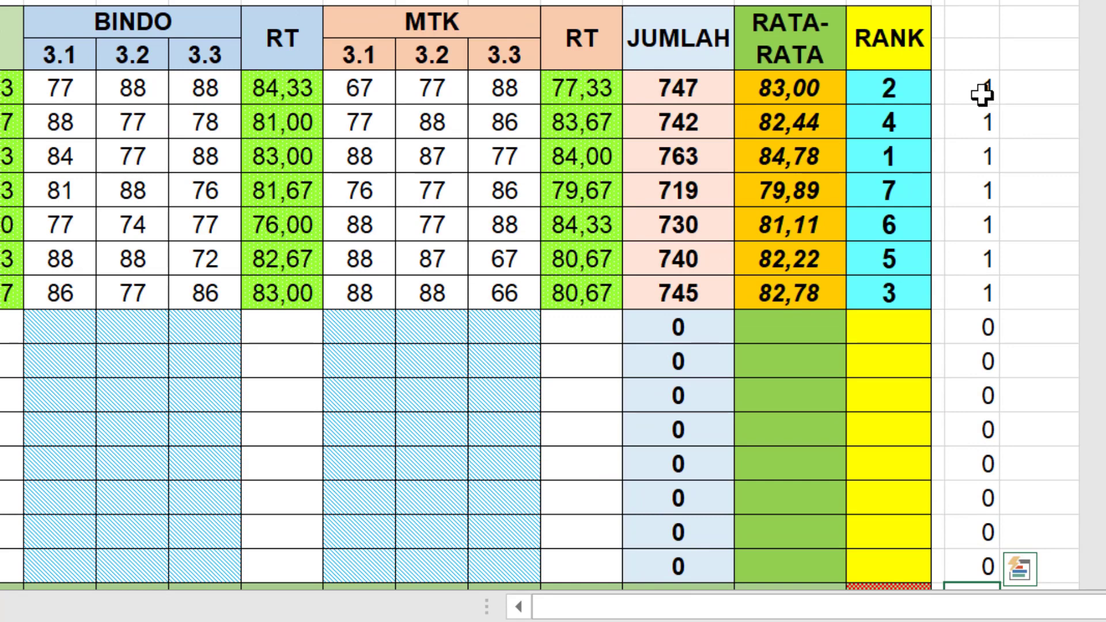
pyautogui.moveTo(983, 89)
pyautogui.mouseDown()
pyautogui.moveTo(981, 610)
pyautogui.moveTo(987, 538)
pyautogui.mouseUp()
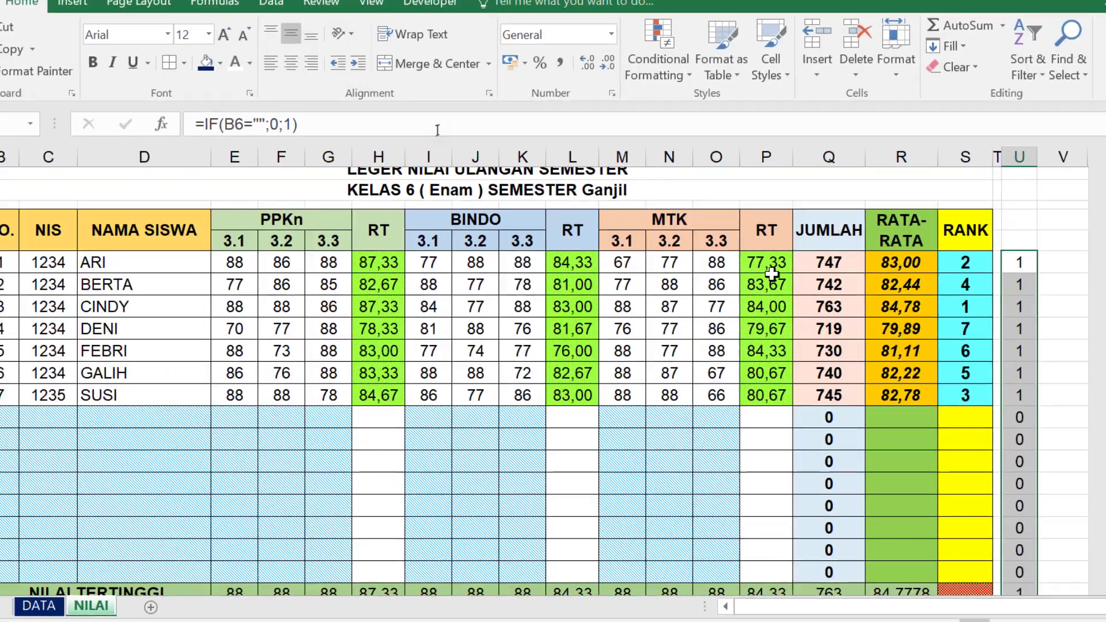
pyautogui.scroll(-2, 1057, 306)
pyautogui.scroll(2, 1064, 307)
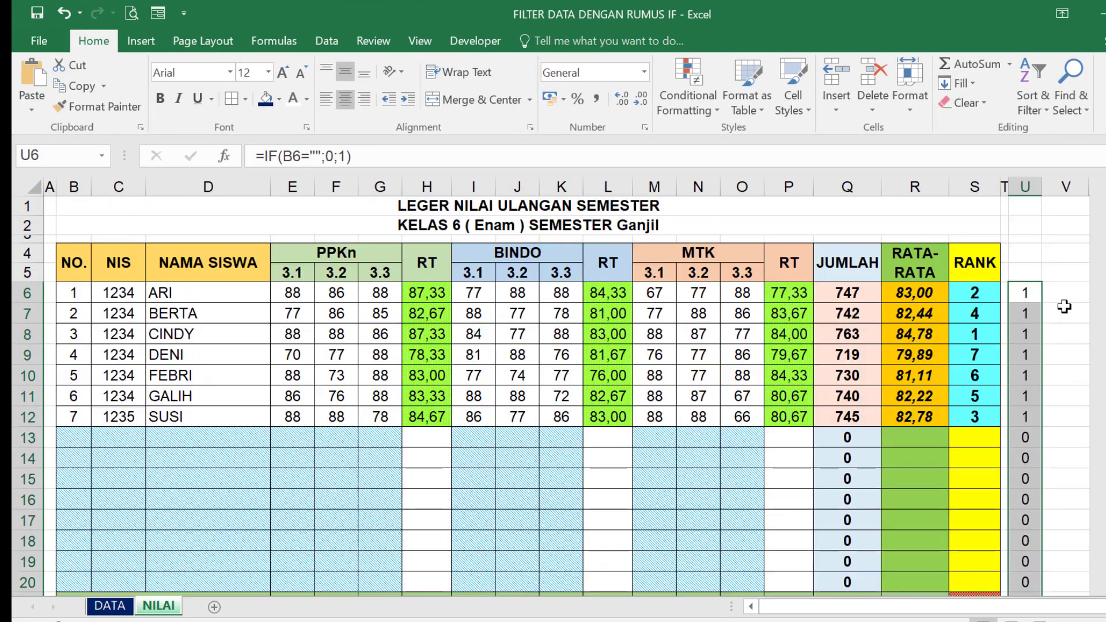
pyautogui.scroll(-8, 1066, 378)
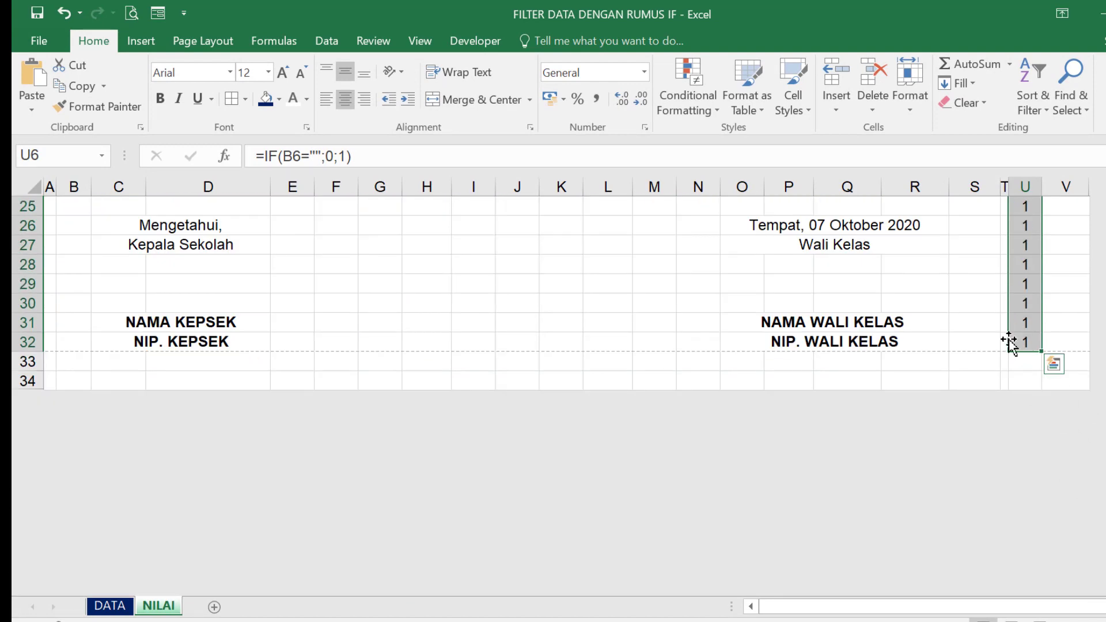
pyautogui.scroll(8, 1009, 342)
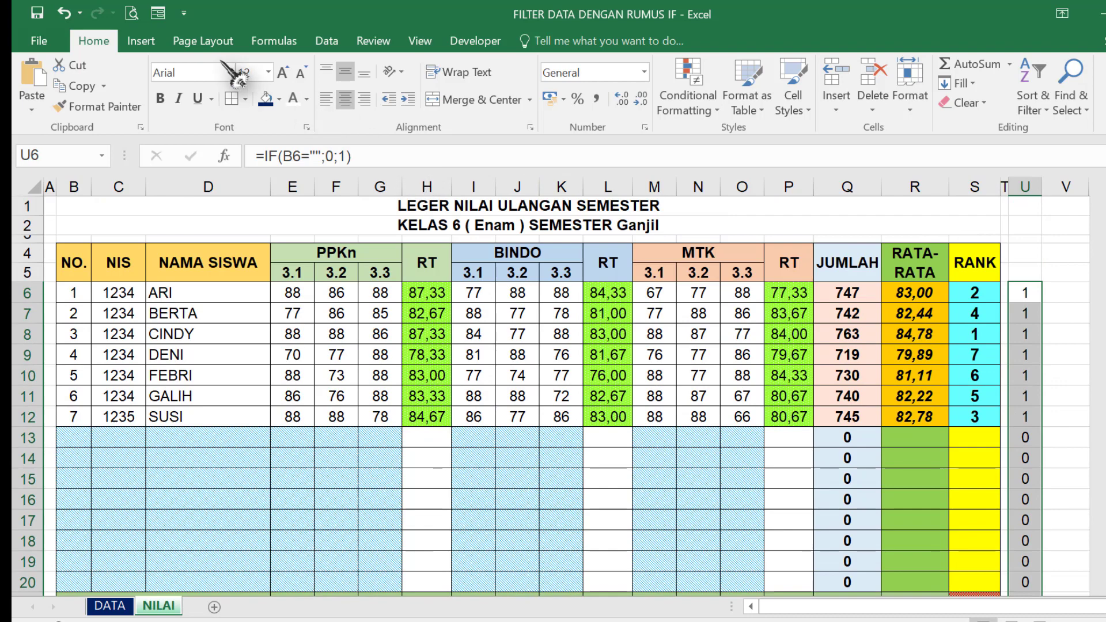
pyautogui.click(293, 99)
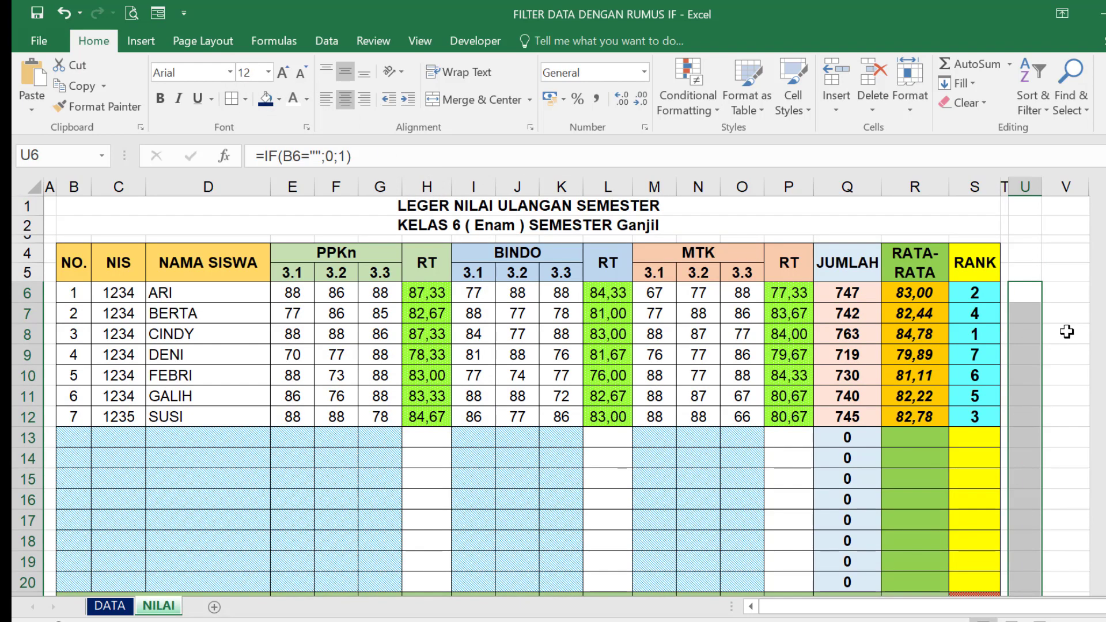
# Set the font color of the helper value in U6 back to black
pyautogui.click(1031, 251)
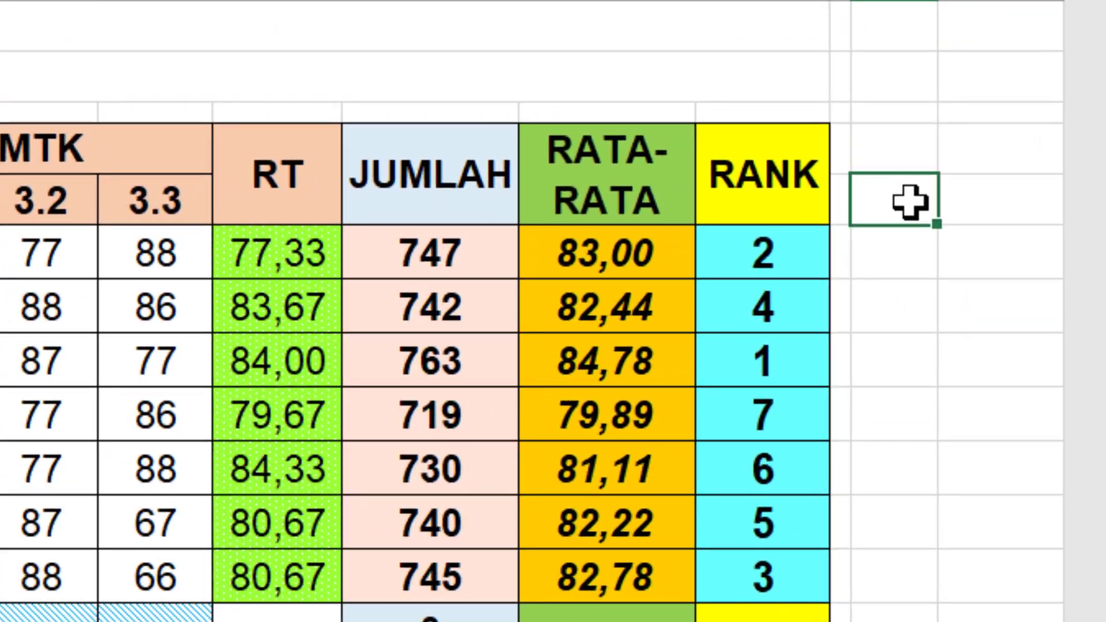
pyautogui.click(911, 248)
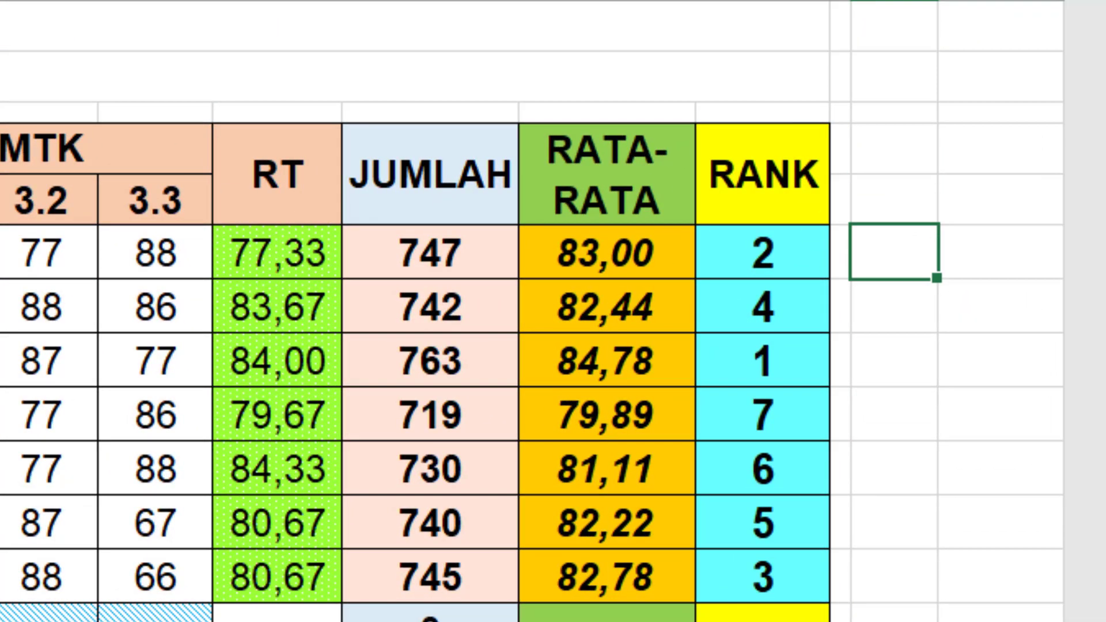
pyautogui.click(763, 620)
pyautogui.click(897, 252)
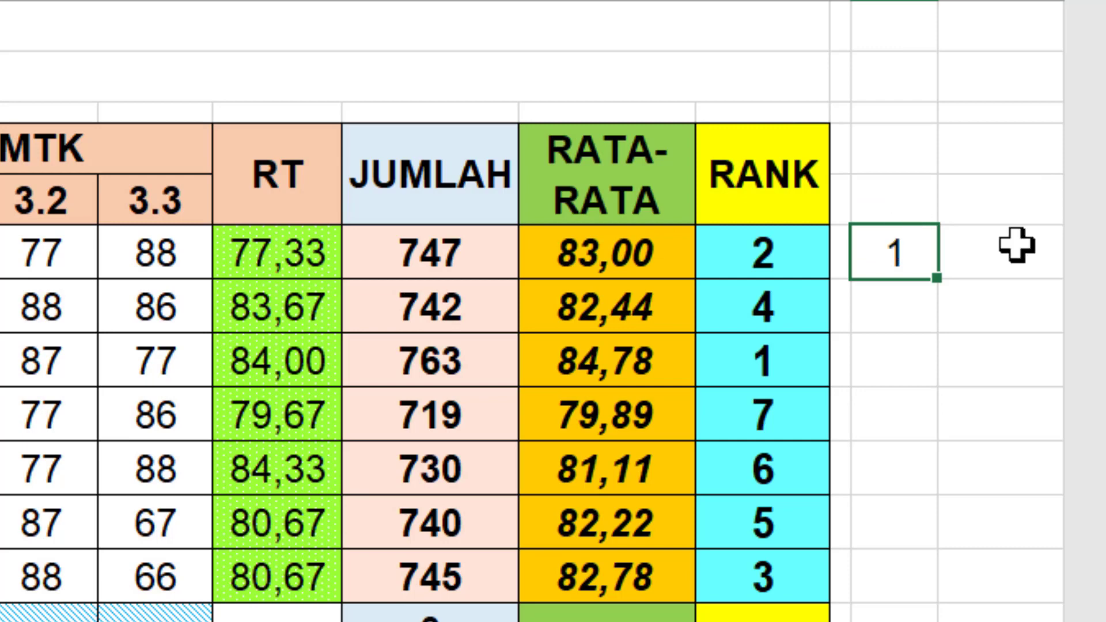
# Turn on the Filter for the helper column range U5:U32
pyautogui.click(896, 199)
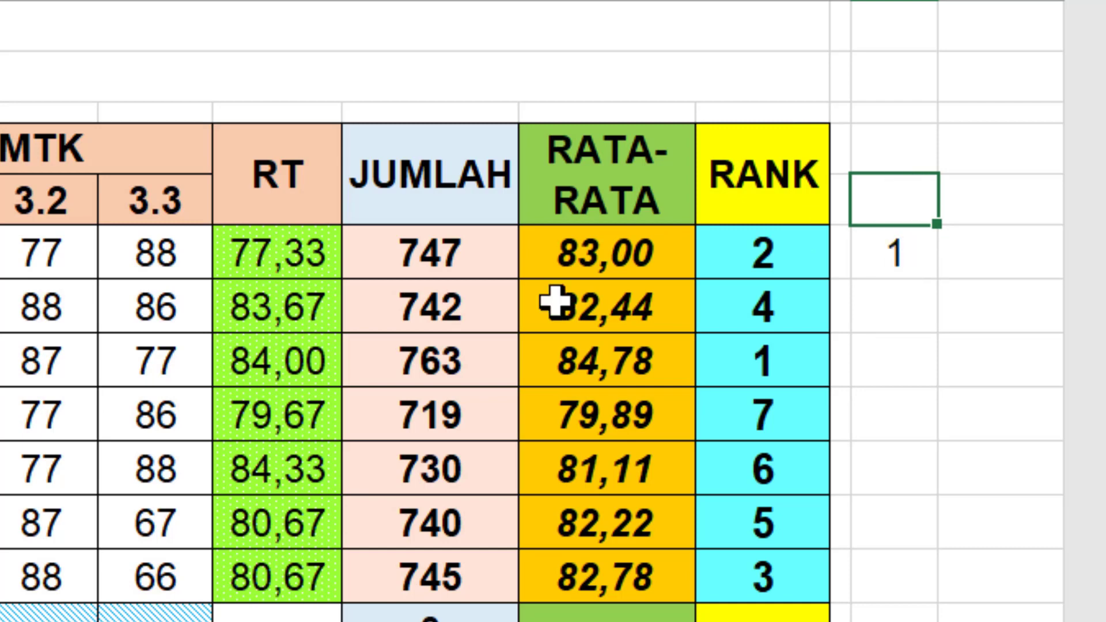
pyautogui.moveTo(915, 208); pyautogui.dragTo(991, 539)
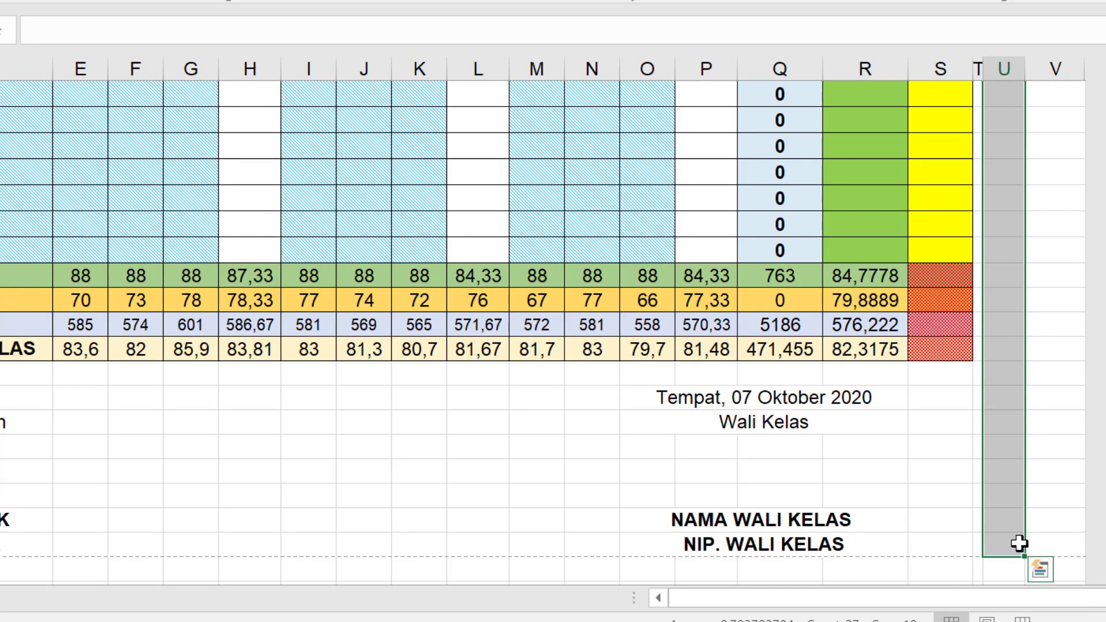
pyautogui.scroll(5, 1036, 531)
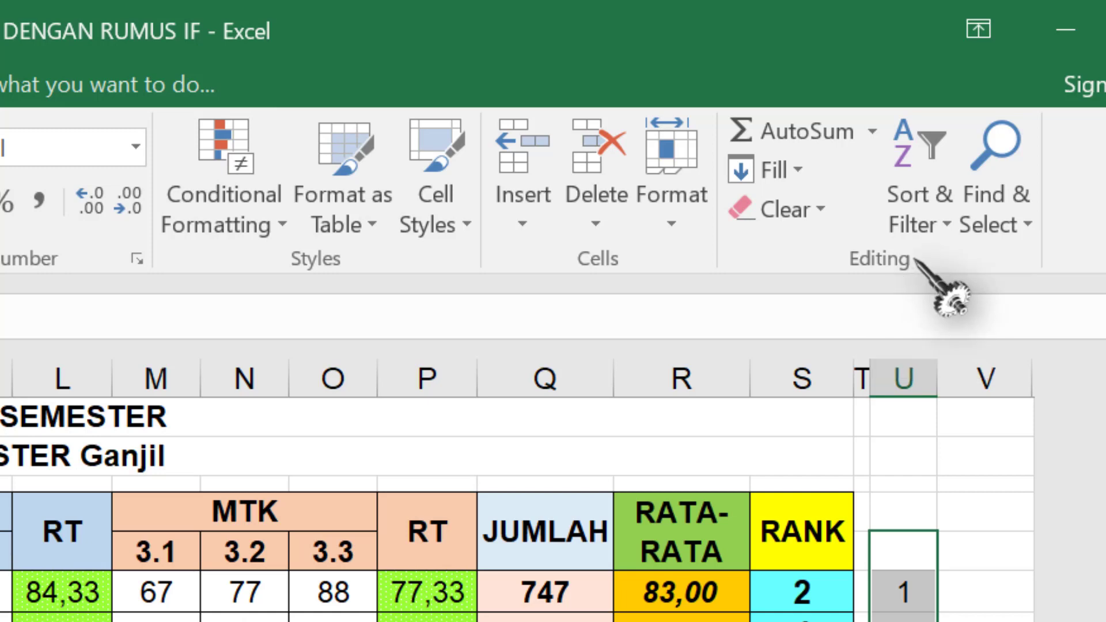
pyautogui.click(948, 225)
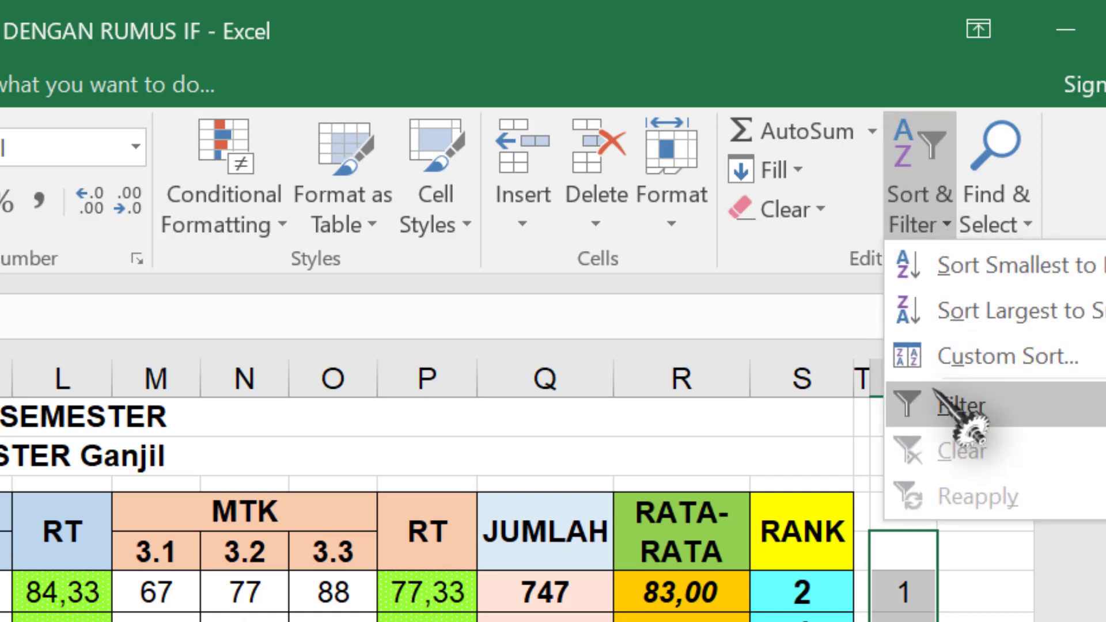
pyautogui.click(956, 407)
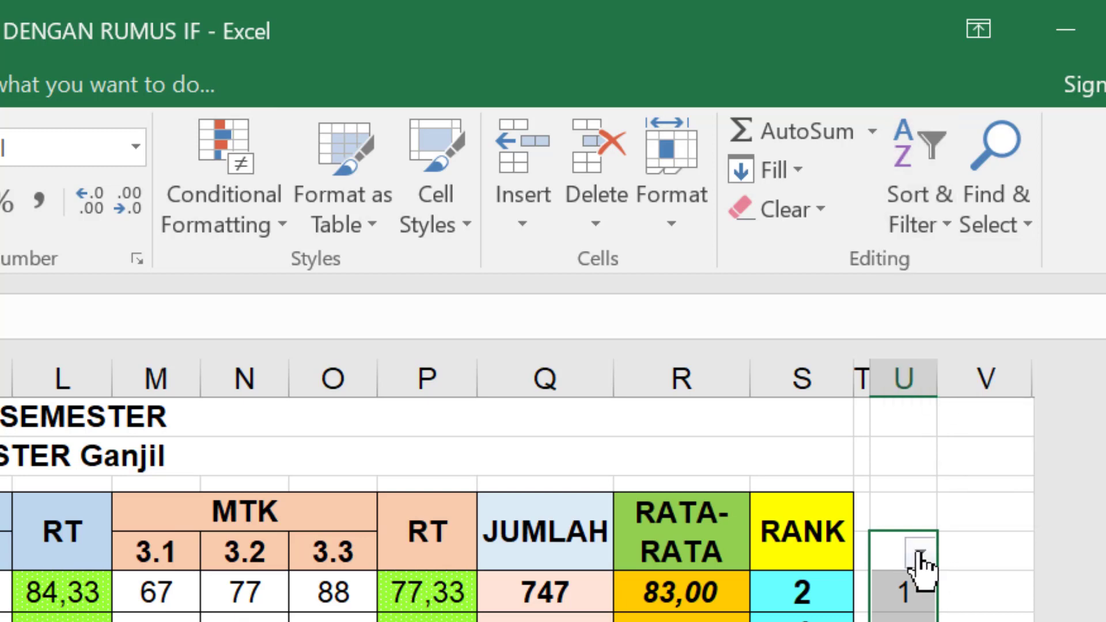
# Enter the heading FILTER in U4, above the helper column's filter arrow
pyautogui.click(905, 509)
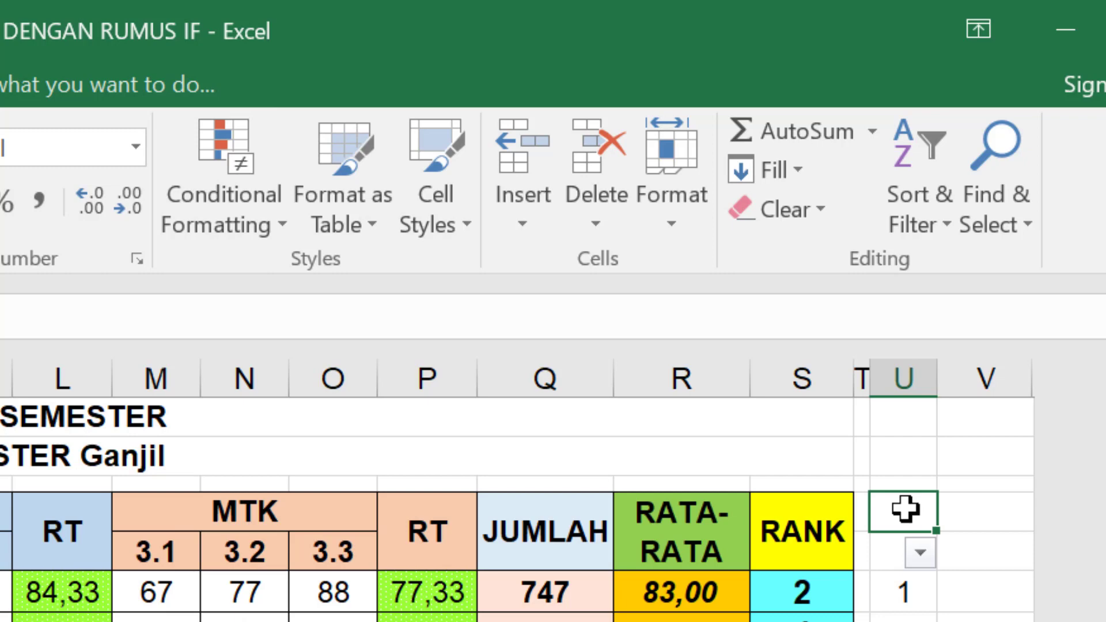
pyautogui.write('FILTER')
pyautogui.press('Return')
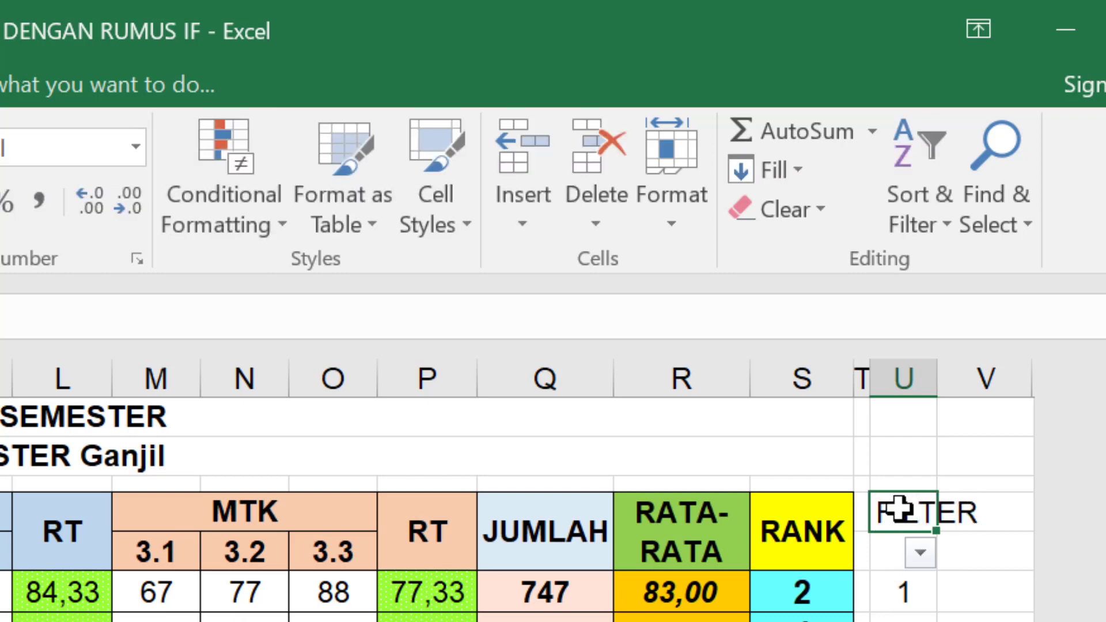
# Format the FILTER heading cells U4:U5 with a Dark Blue fill and bold white text, and widen column U to fit the heading
pyautogui.moveTo(897, 510); pyautogui.dragTo(902, 537)
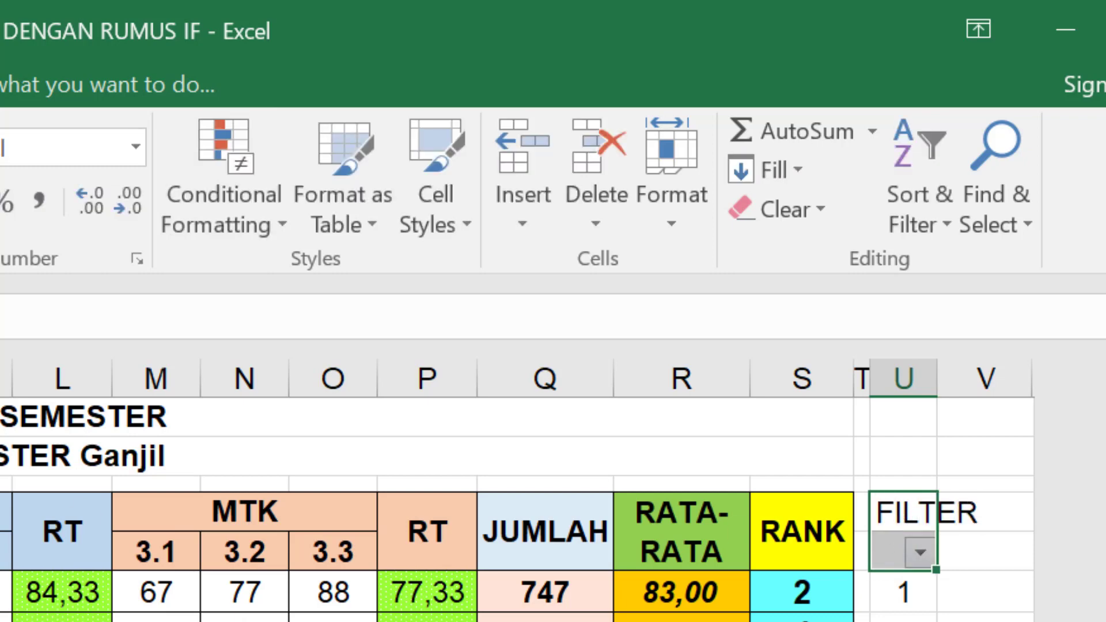
pyautogui.click(266, 100)
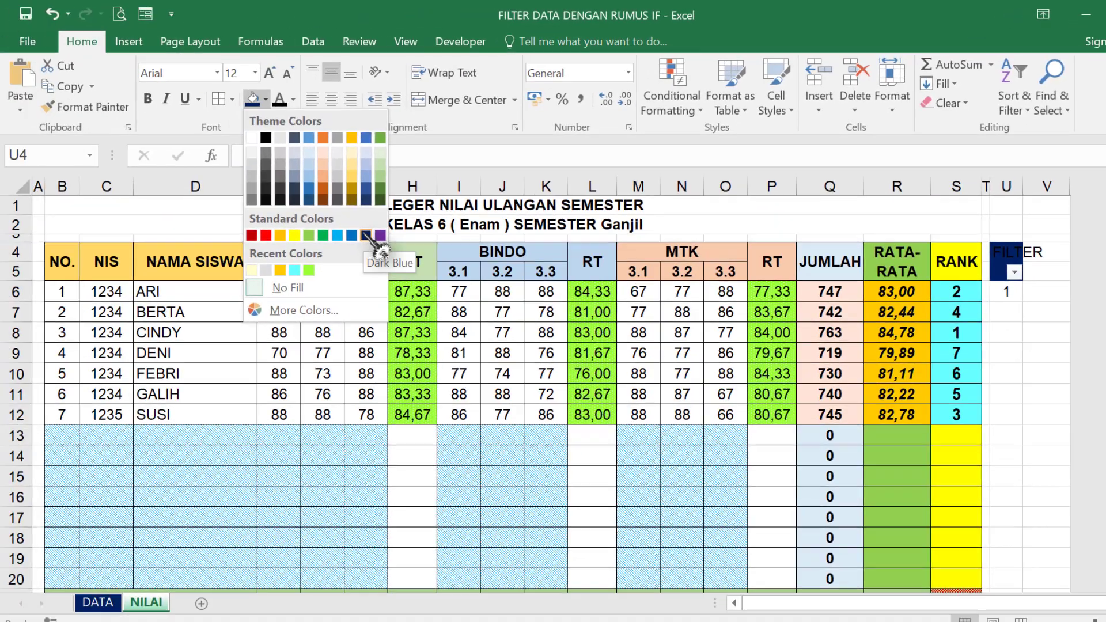
pyautogui.click(366, 235)
pyautogui.moveTo(1024, 191); pyautogui.dragTo(1047, 192)
pyautogui.click(294, 100)
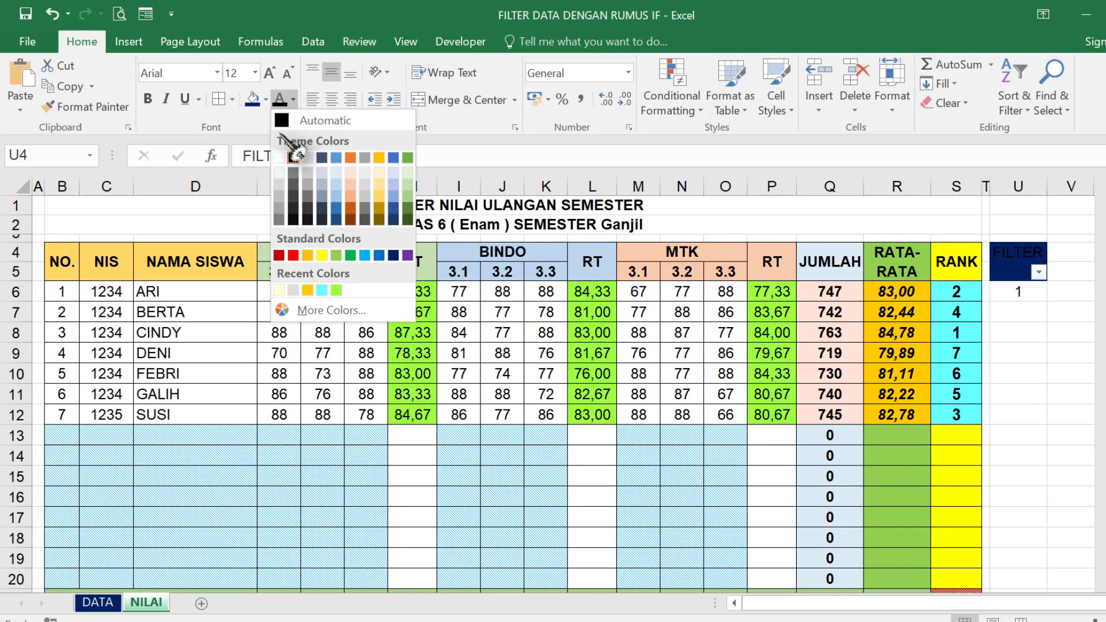
pyautogui.click(286, 155)
pyautogui.click(1070, 333)
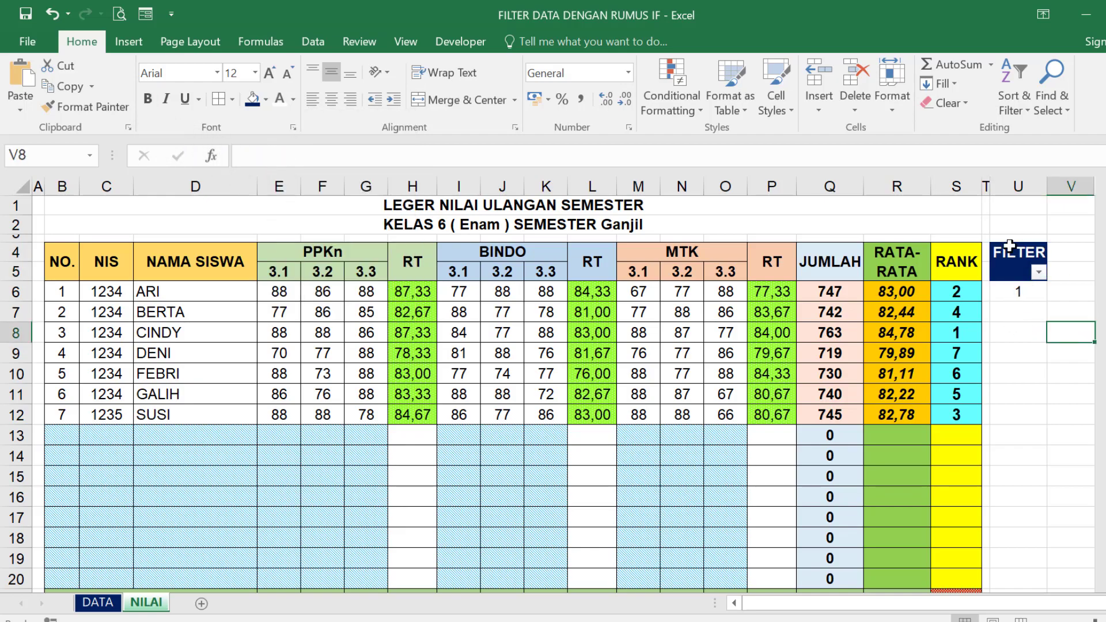
# Filter the helper column U to exclude the value 0 and keep only rows with the value 1
pyautogui.click(1039, 272)
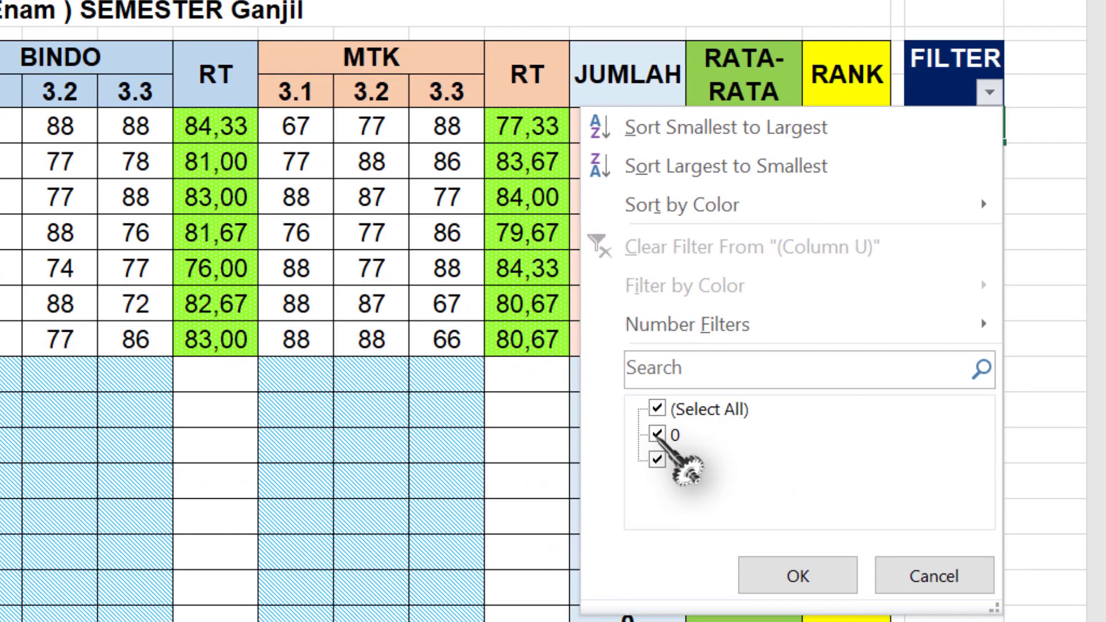
pyautogui.click(657, 435)
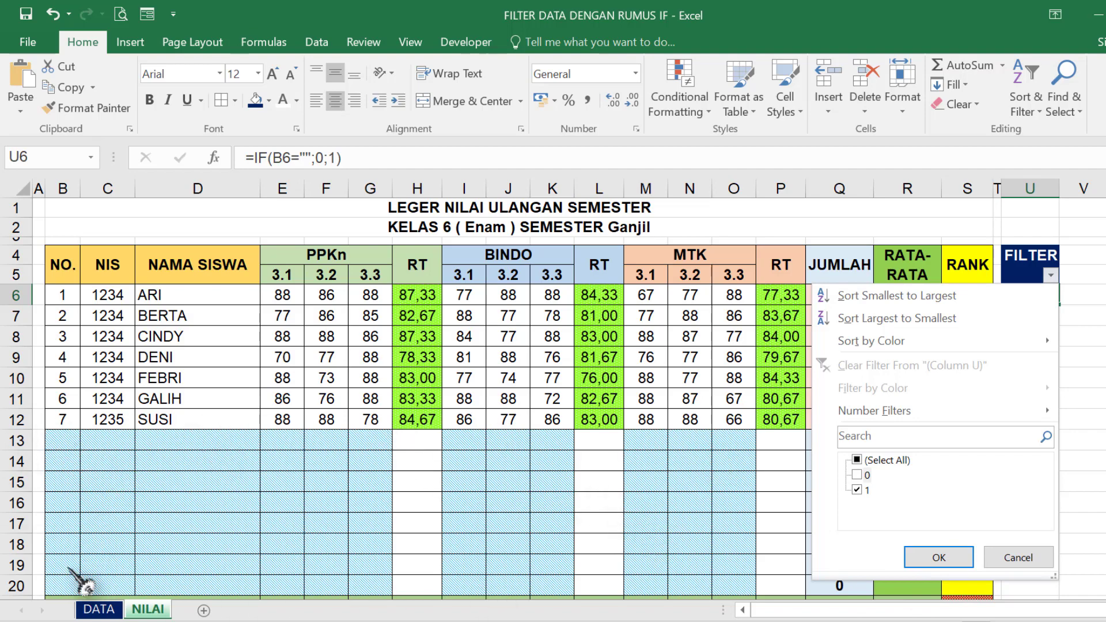
pyautogui.click(939, 558)
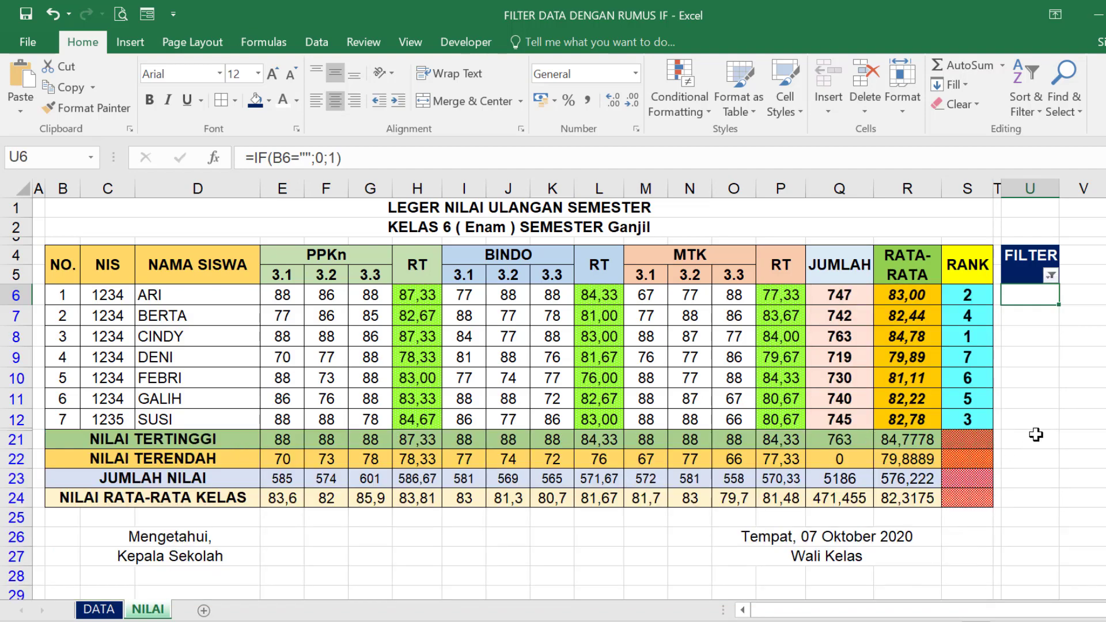
# Check the filtered grade table down to its signature block and in the print preview, and return to the top of the sheet
pyautogui.scroll(-3, 1045, 360)
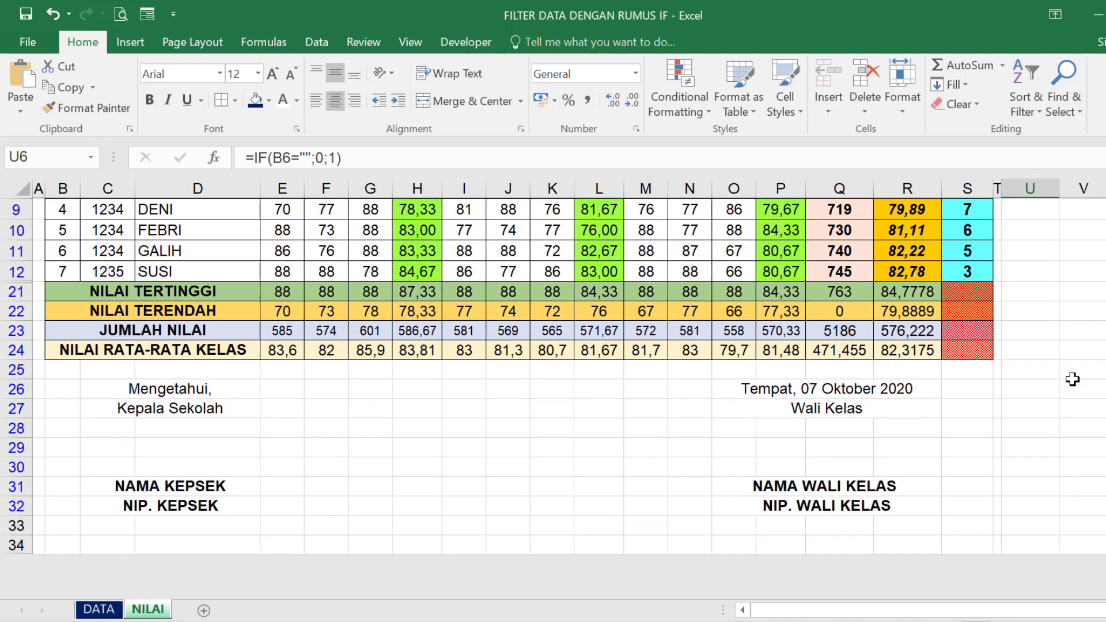
pyautogui.scroll(1, 1072, 379)
pyautogui.click(121, 14)
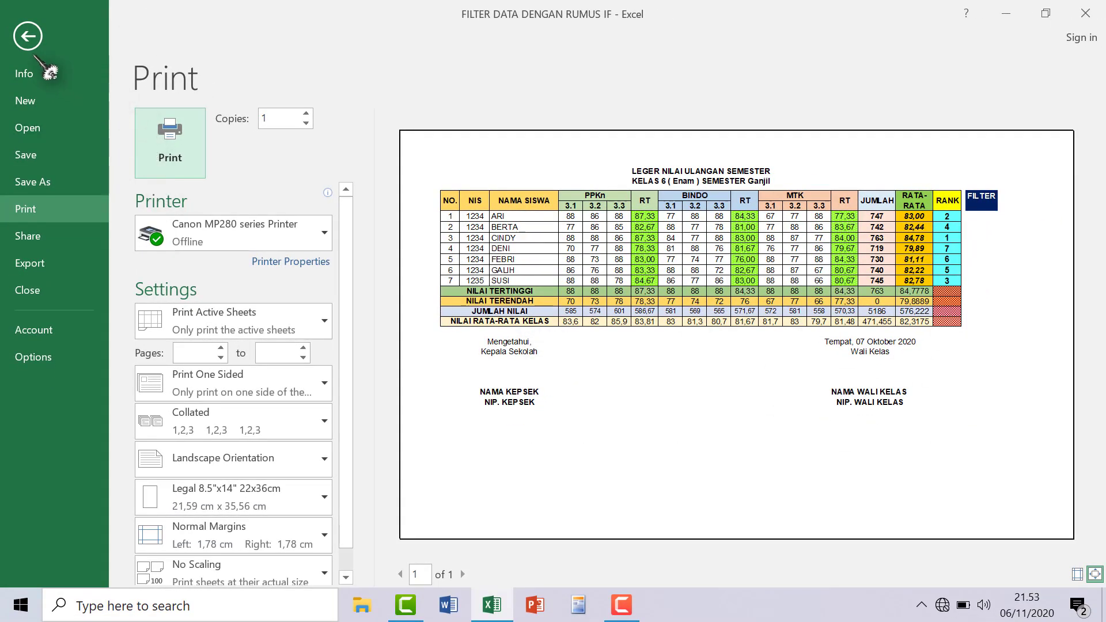
pyautogui.click(27, 37)
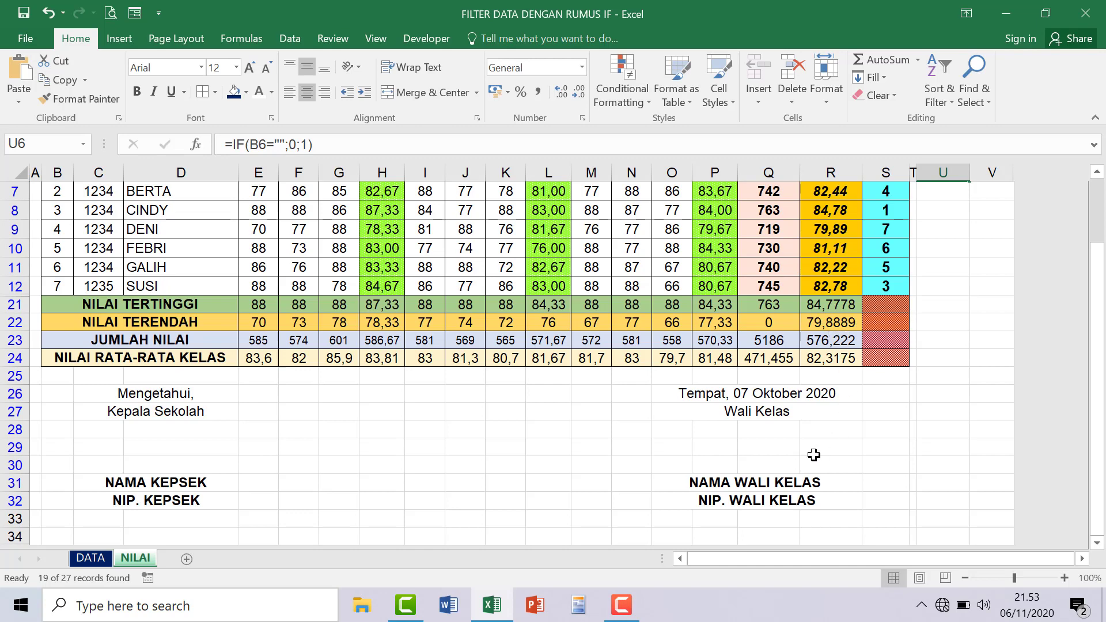
pyautogui.scroll(2, 814, 456)
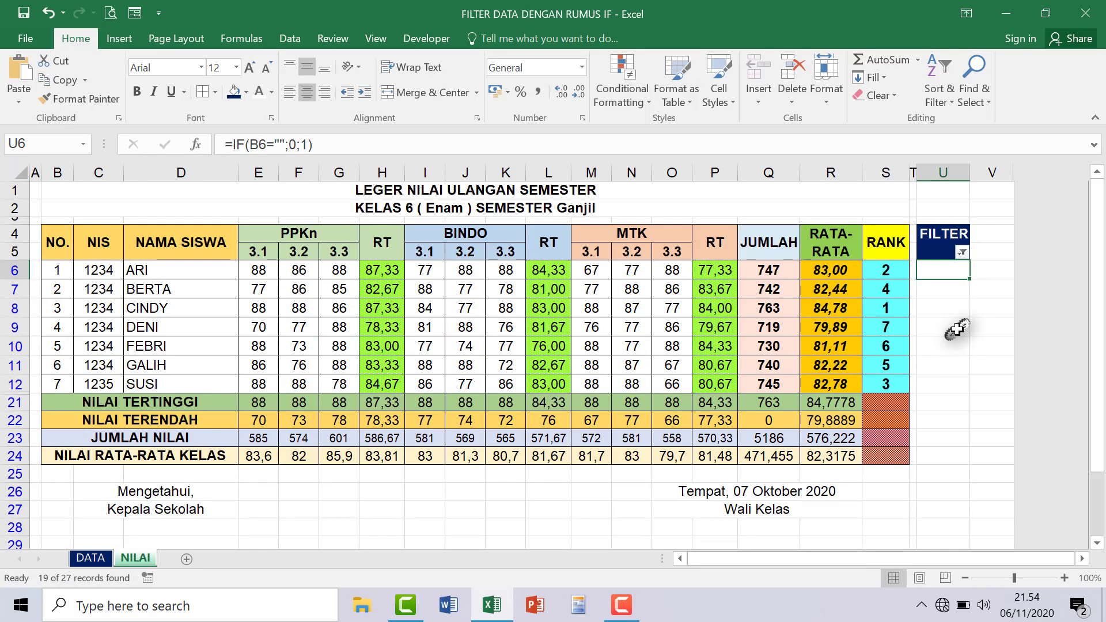